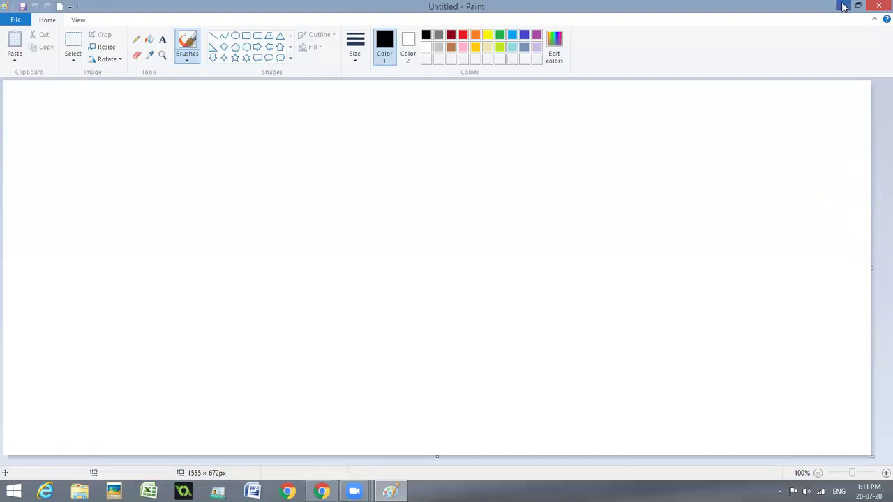
# Step: Try out minimizing, restoring, resizing and maximizing the Paint window, ending with it at full screen
pyautogui.click(842, 6)
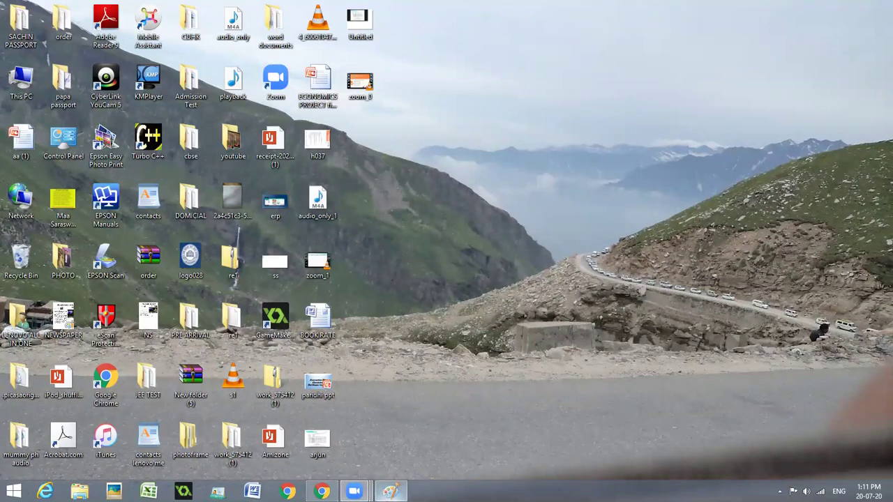
pyautogui.click(389, 493)
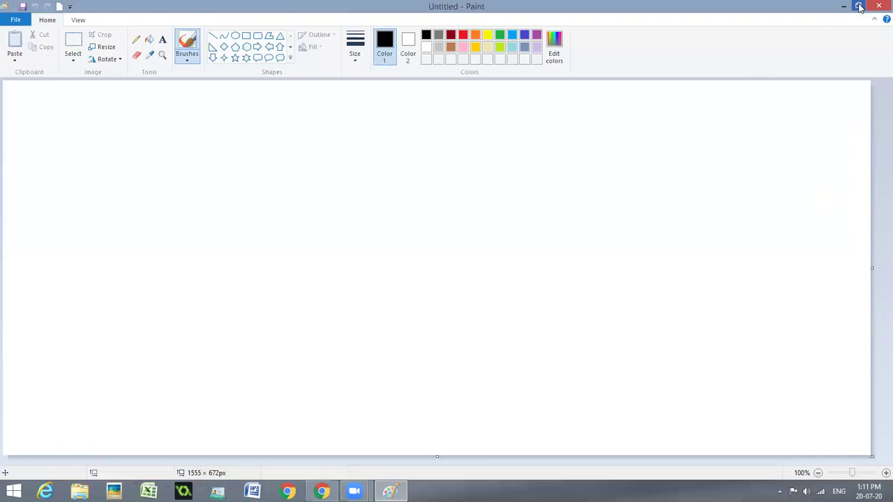
pyautogui.click(858, 6)
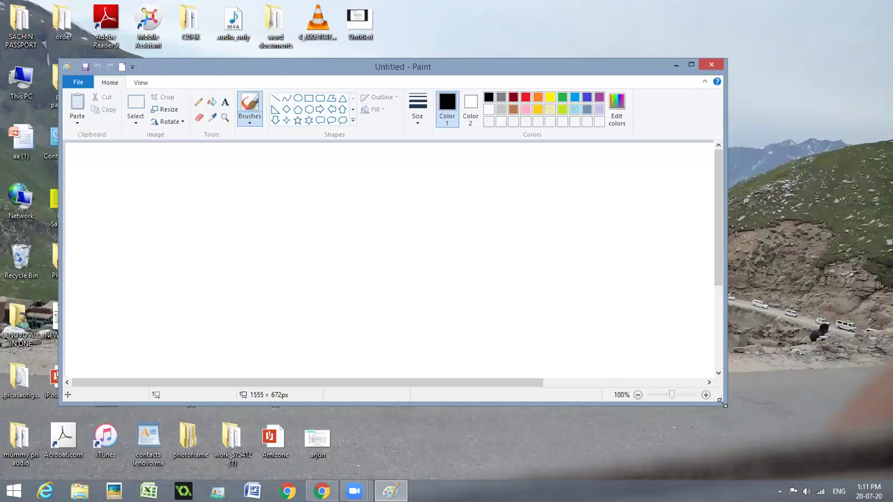
pyautogui.moveTo(720, 403); pyautogui.dragTo(417, 438)
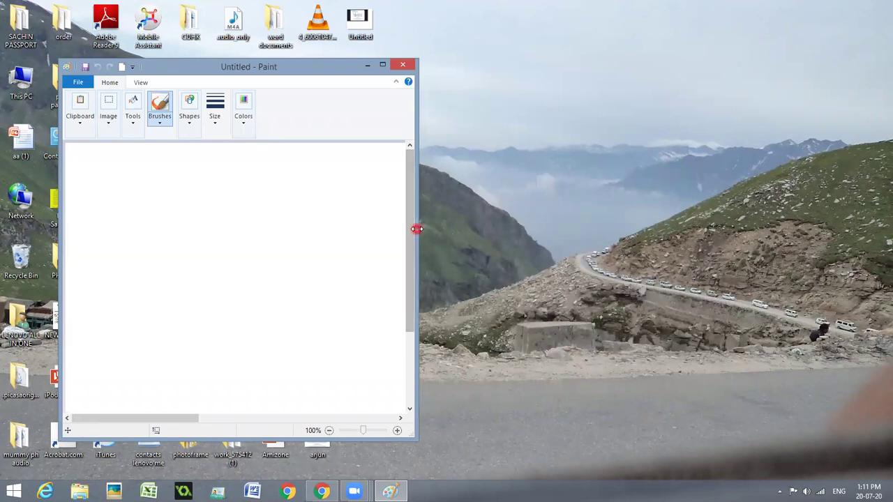
pyautogui.moveTo(416, 229); pyautogui.dragTo(327, 212)
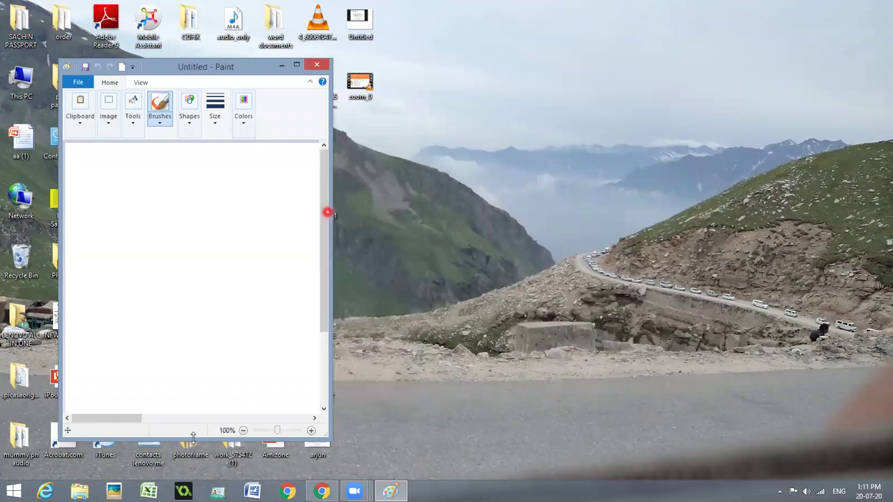
pyautogui.moveTo(330, 439); pyautogui.dragTo(328, 315)
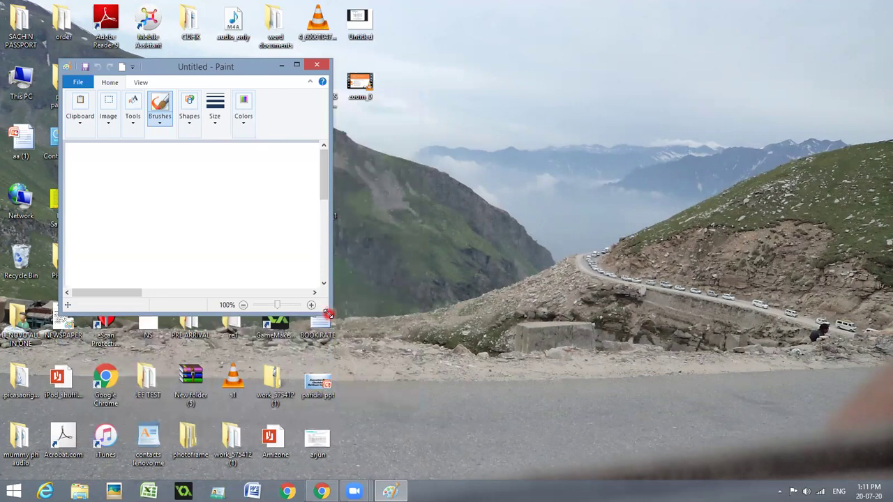
pyautogui.moveTo(328, 315); pyautogui.dragTo(676, 441)
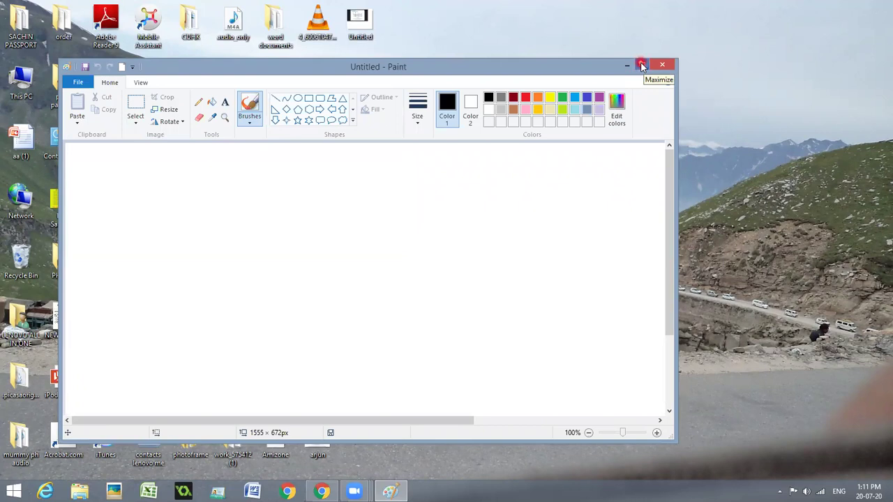
pyautogui.click(642, 66)
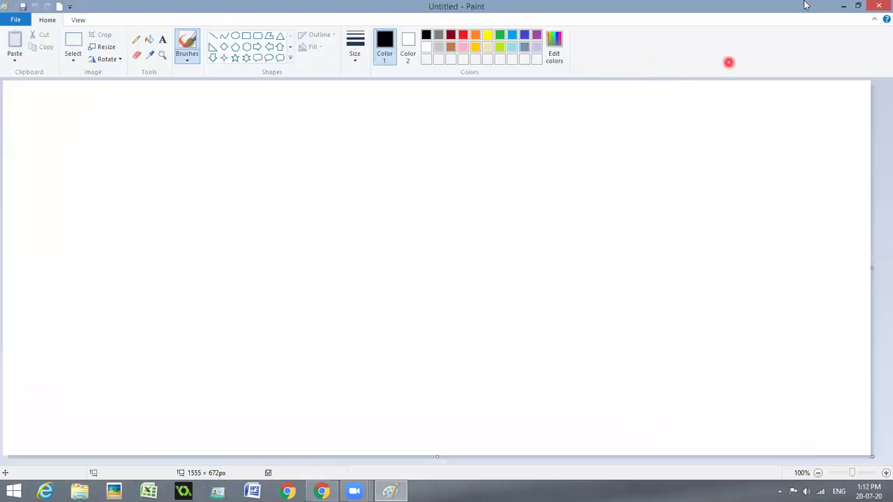
pyautogui.click(859, 7)
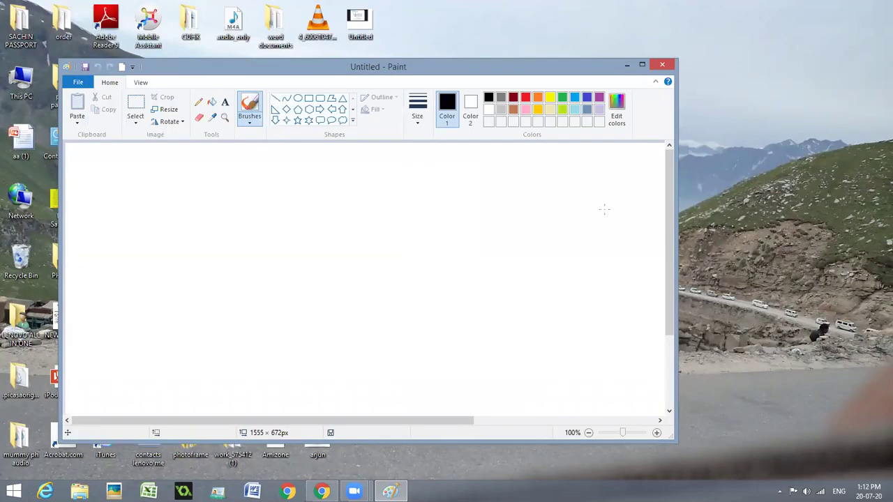
pyautogui.click(642, 65)
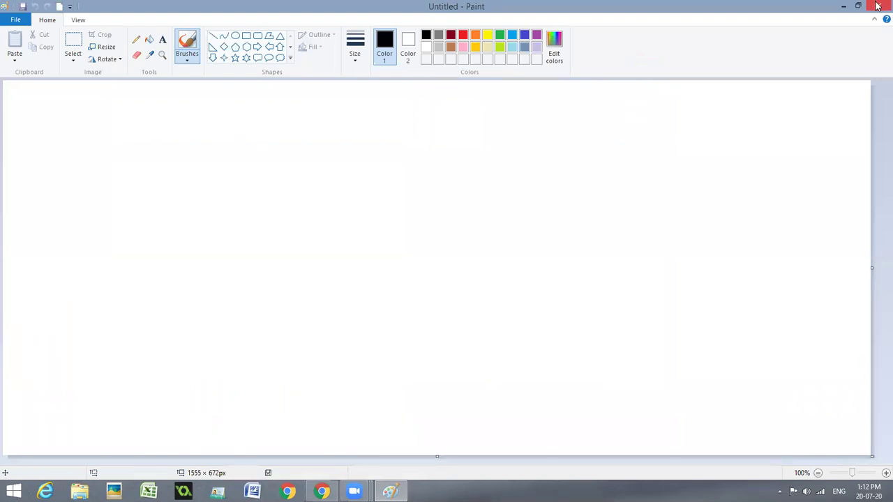
pyautogui.moveTo(877, 6)
pyautogui.click(16, 20)
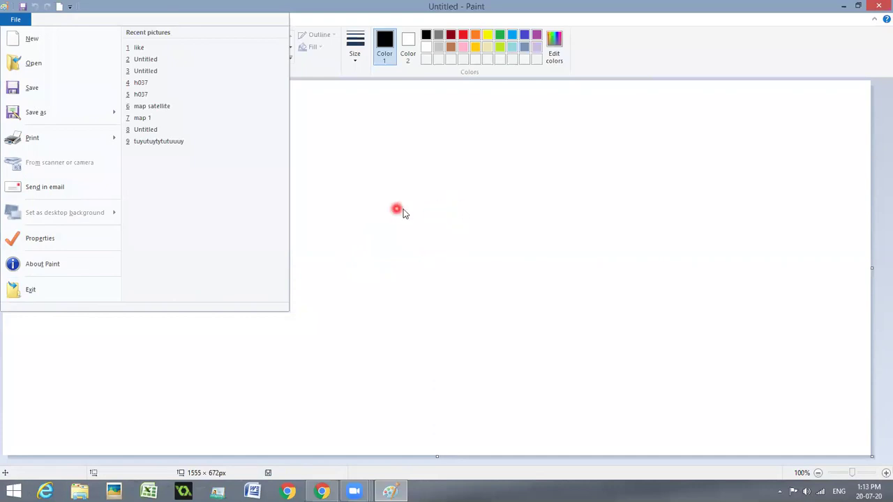
pyautogui.click(373, 163)
pyautogui.click(46, 21)
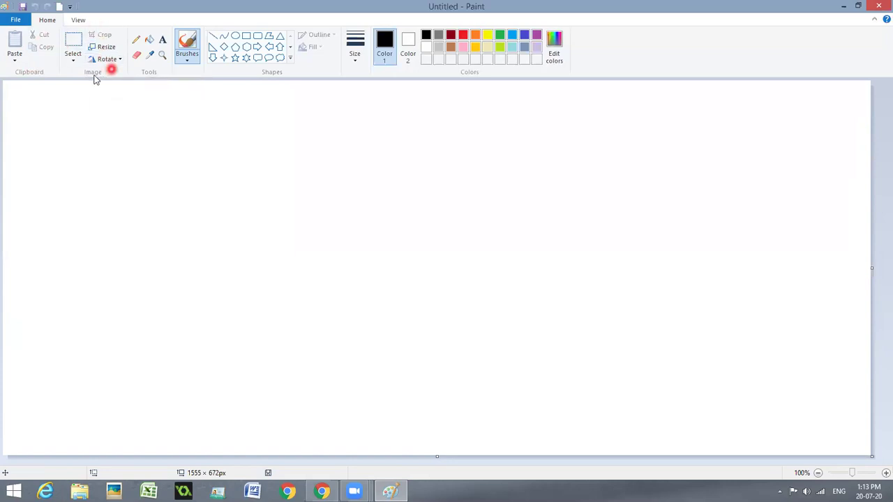
# Step: Draw a freehand looping black line with the Pencil near the canvas's upper-left area and fill its enclosed part with red
pyautogui.click(149, 76)
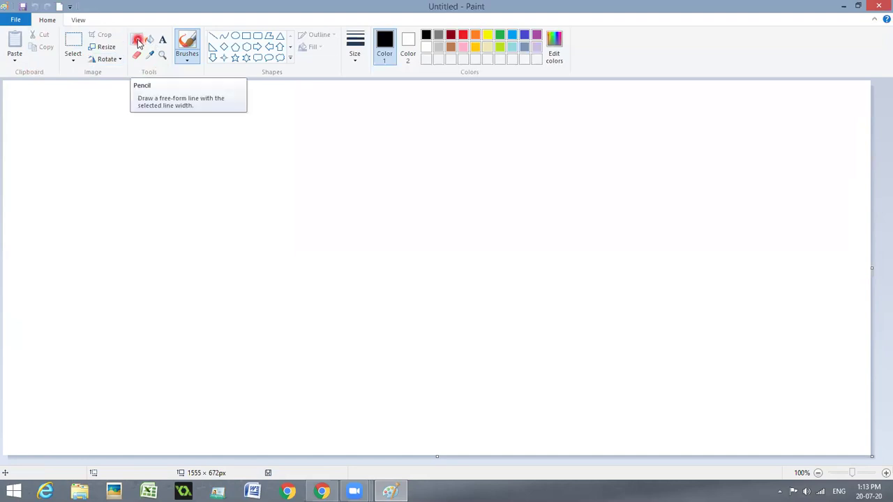
pyautogui.click(136, 49)
pyautogui.moveTo(108, 136)
pyautogui.mouseDown()
pyautogui.moveTo(102, 140)
pyautogui.moveTo(212, 194)
pyautogui.moveTo(193, 139)
pyautogui.moveTo(79, 177)
pyautogui.moveTo(86, 231)
pyautogui.mouseUp()
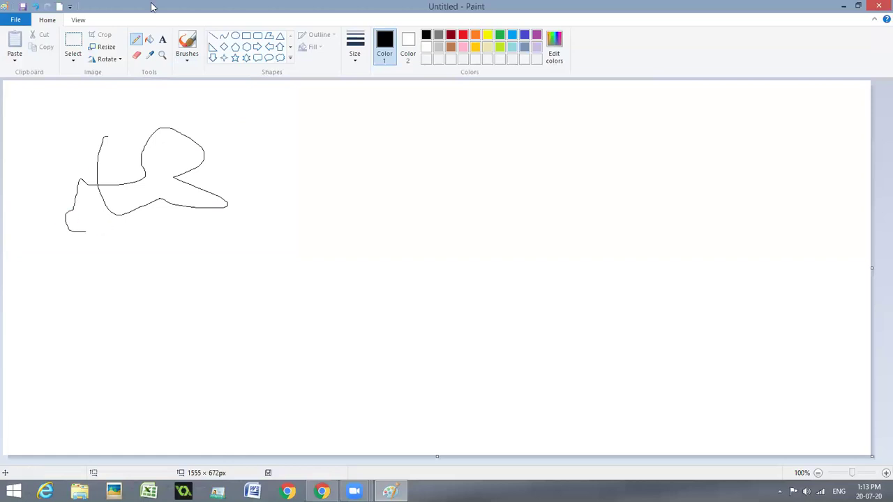
pyautogui.click(150, 42)
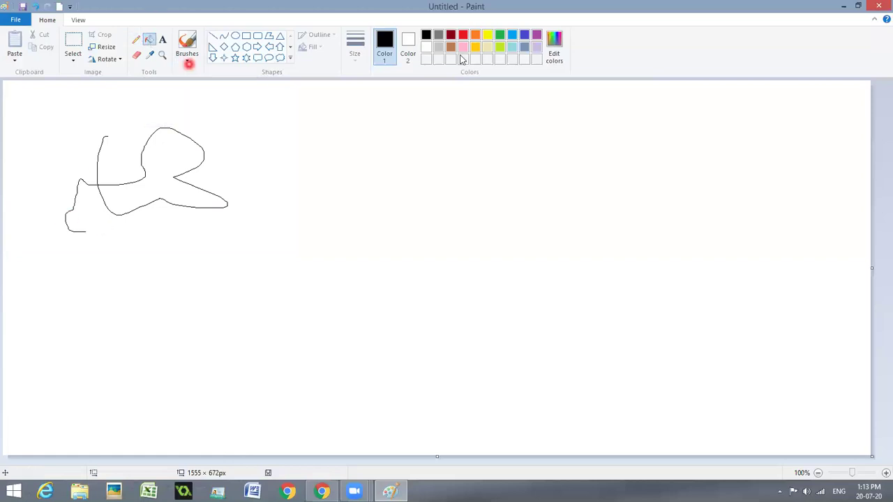
pyautogui.click(463, 35)
pyautogui.click(152, 159)
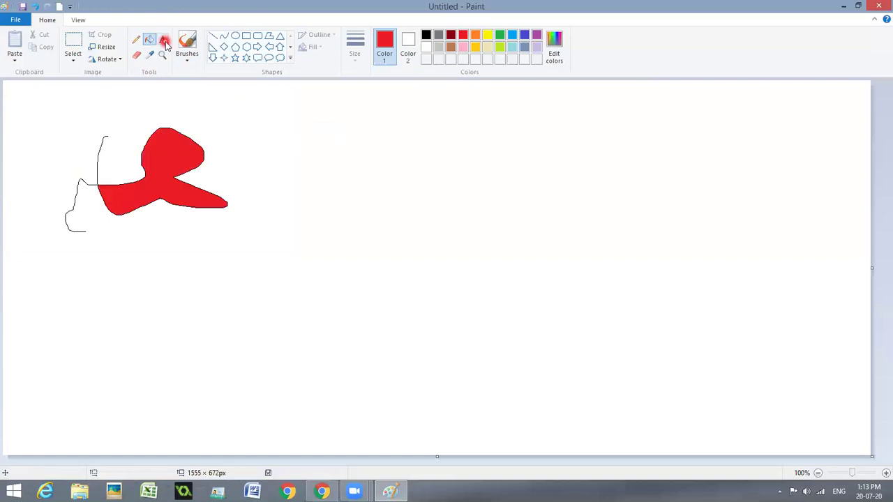
# Step: Fill the canvas background around the freehand shape with red and undo that fill
pyautogui.click(346, 158)
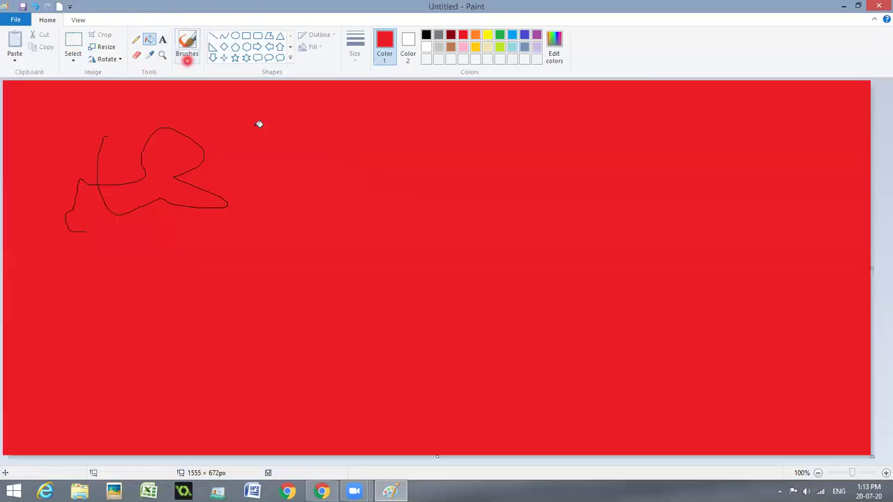
pyautogui.hotkey('ctrl', 'z')
# Step: Add the red text "hello" to the right of the freehand shape
pyautogui.click(159, 40)
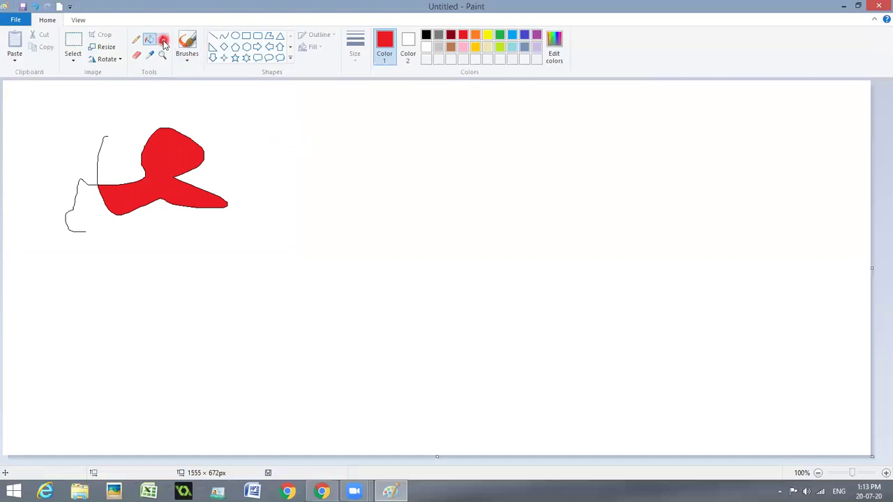
pyautogui.click(292, 111)
pyautogui.click(337, 127)
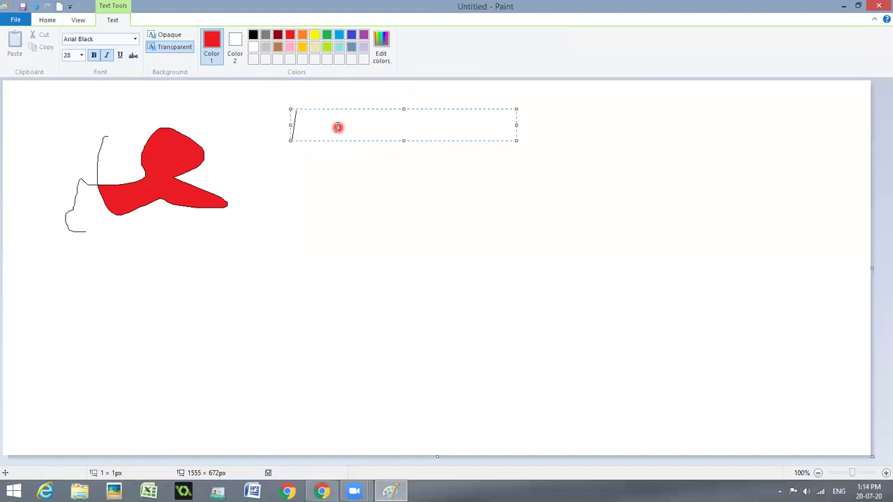
pyautogui.write('hello')
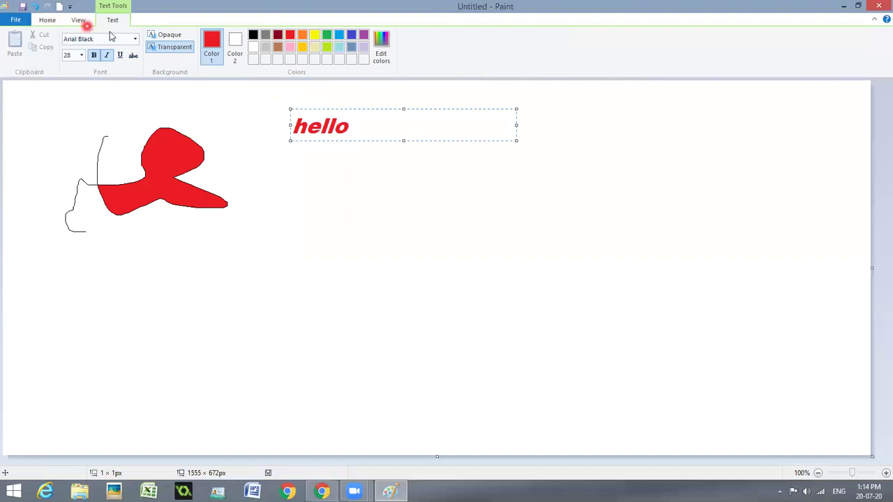
# Step: Erase strips across the lower part of the red freehand shape, leaving its rounded upper part
pyautogui.click(45, 20)
pyautogui.click(140, 57)
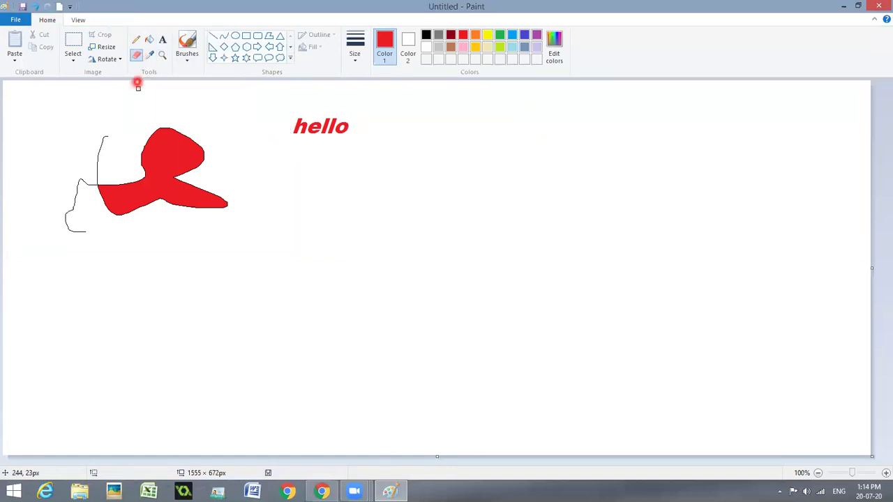
pyautogui.moveTo(86, 169)
pyautogui.mouseDown()
pyautogui.moveTo(120, 209)
pyautogui.moveTo(49, 207)
pyautogui.moveTo(219, 189)
pyautogui.moveTo(162, 179)
pyautogui.moveTo(148, 60)
pyautogui.moveTo(188, 61)
pyautogui.mouseUp()
pyautogui.click(188, 61)
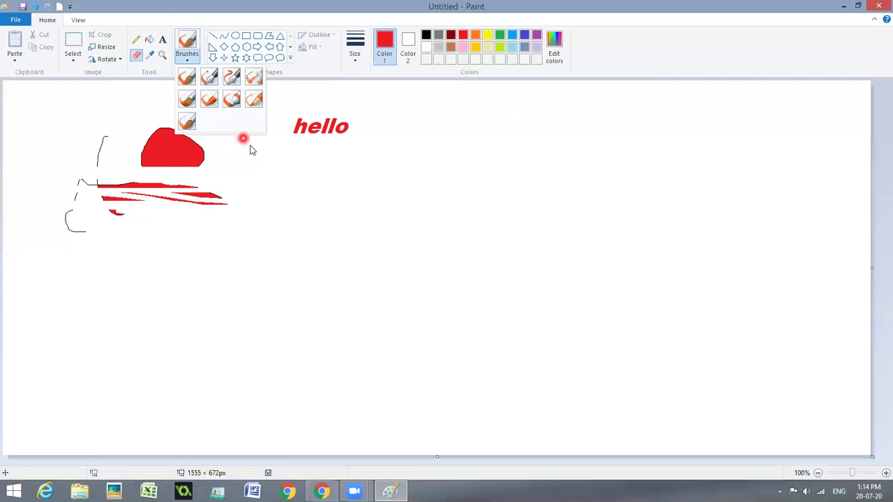
pyautogui.click(335, 180)
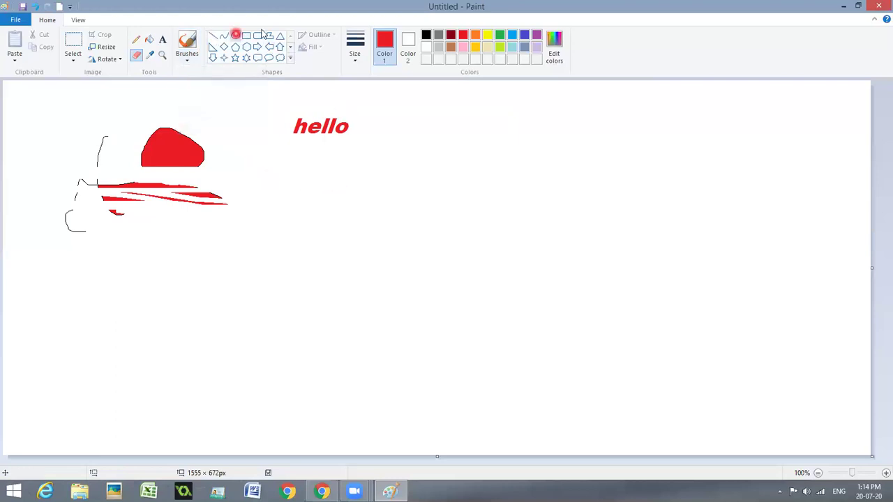
pyautogui.click(291, 60)
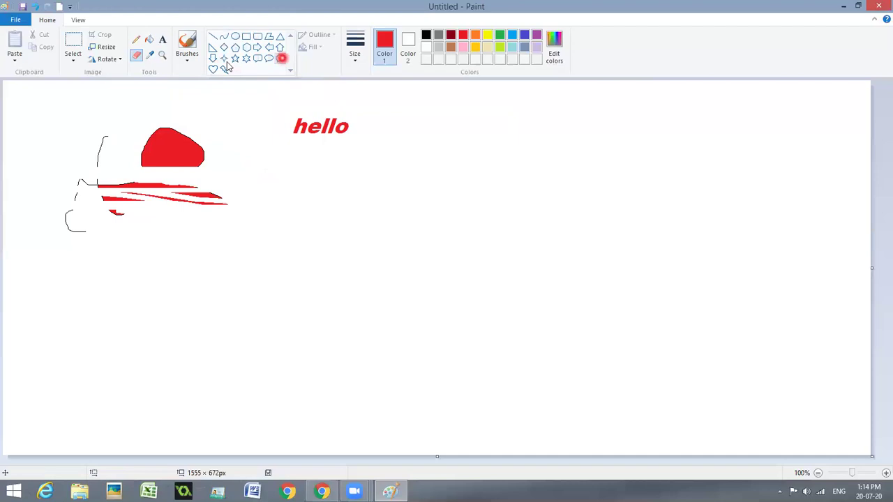
pyautogui.click(387, 123)
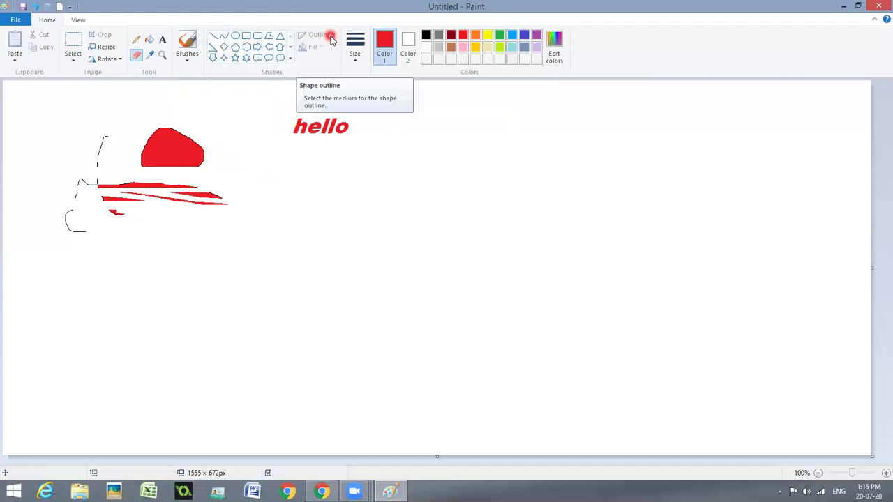
# Step: Draw a red-outlined ellipse of about 202 × 174 px to the right of the "hello" text
pyautogui.click(235, 35)
pyautogui.moveTo(425, 134); pyautogui.dragTo(538, 232)
# Step: Change the ellipse's outline color to green
pyautogui.click(321, 35)
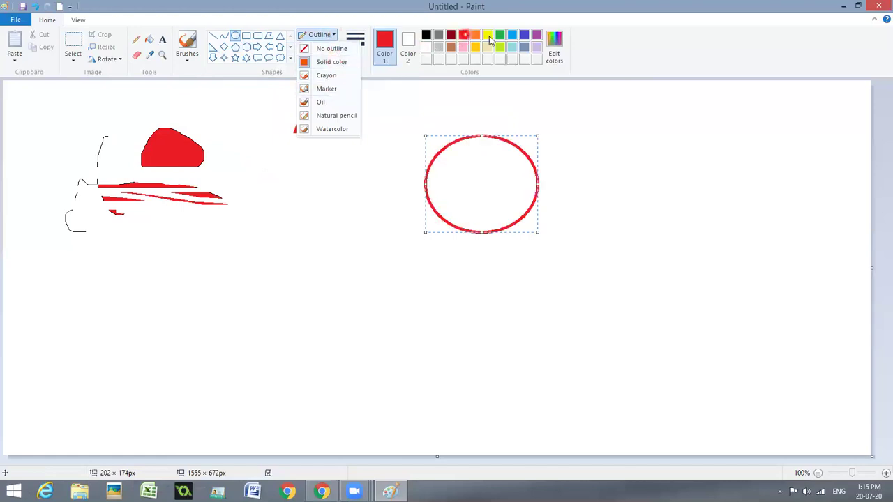
pyautogui.click(504, 40)
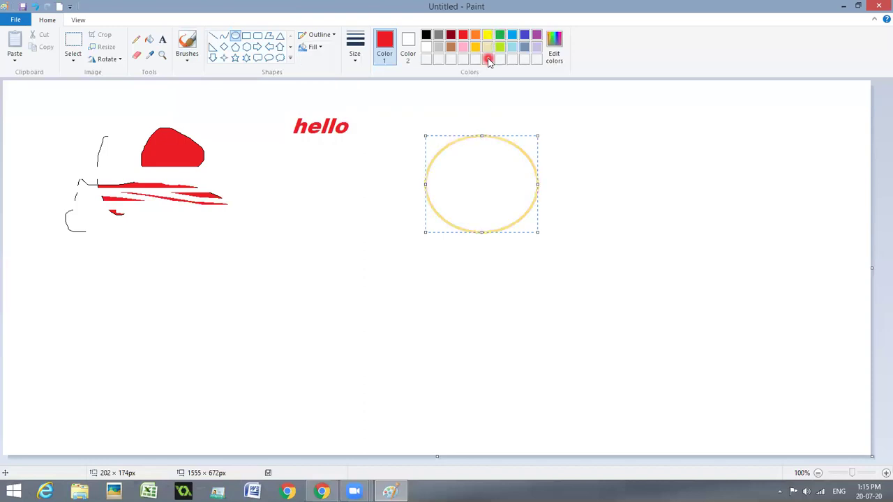
pyautogui.click(501, 40)
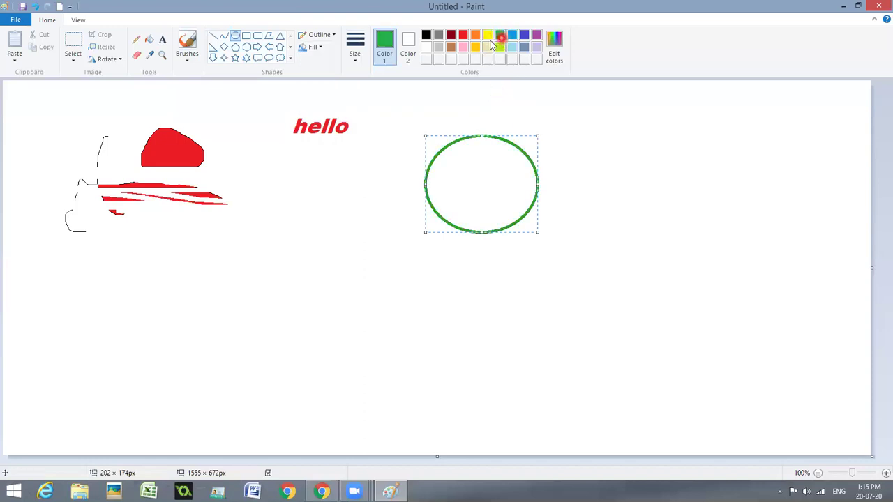
# Step: Give the ellipse a yellow outline and a solid red fill, using red as Color 2
pyautogui.click(320, 48)
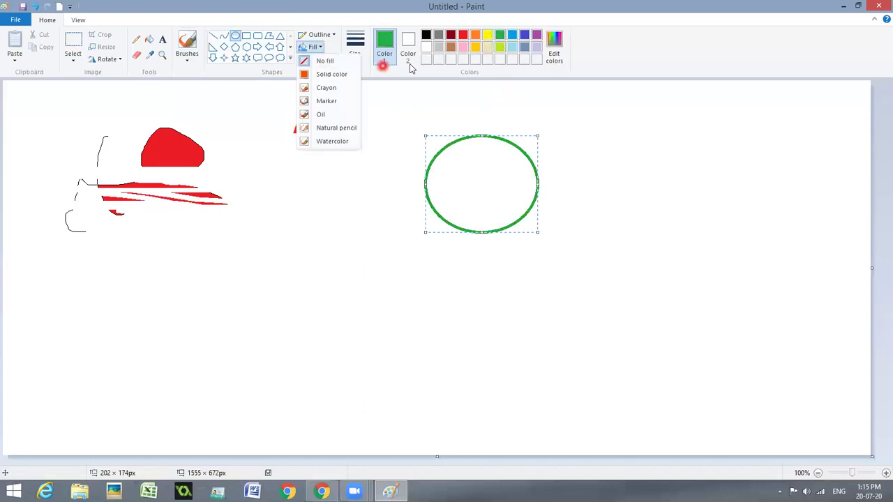
pyautogui.click(331, 74)
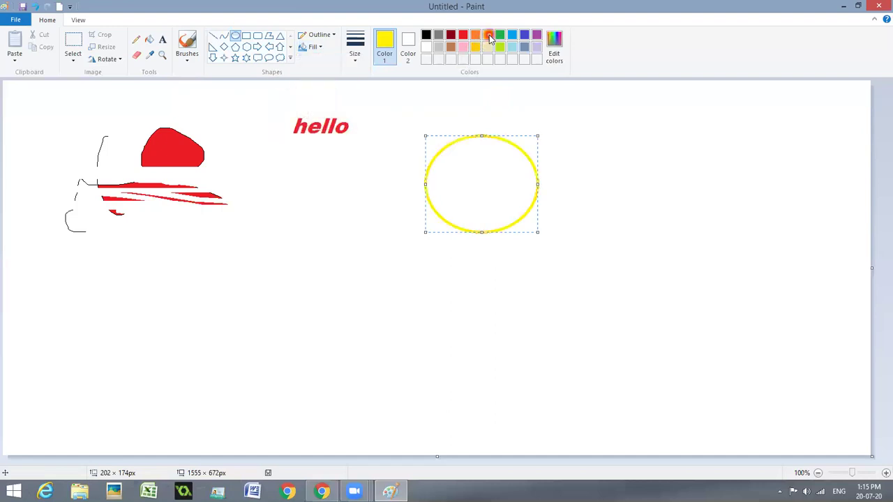
pyautogui.click(311, 46)
pyautogui.click(332, 74)
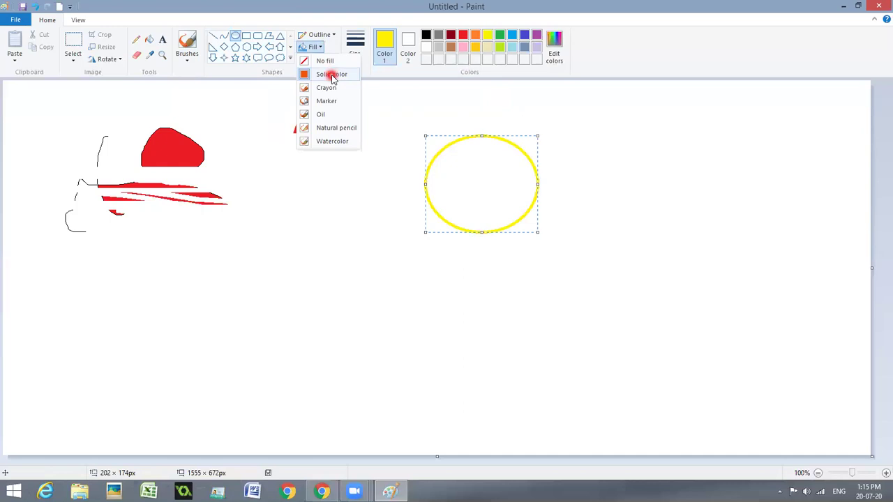
pyautogui.click(408, 47)
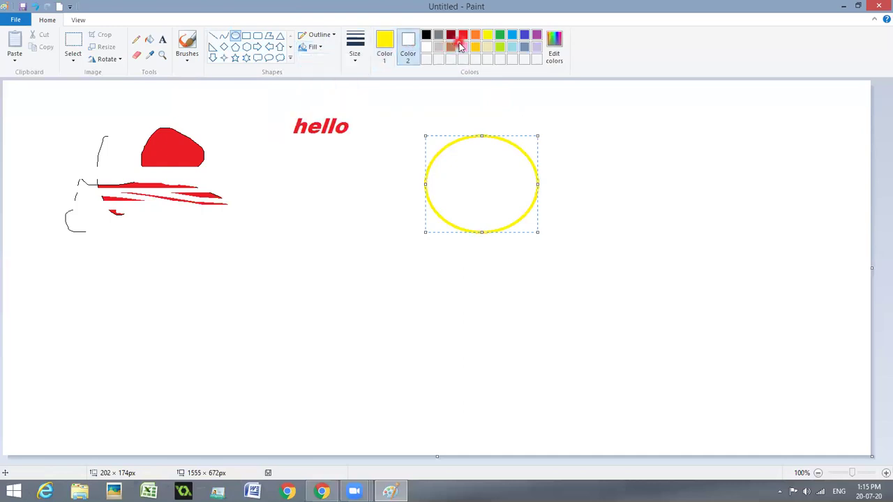
pyautogui.click(463, 37)
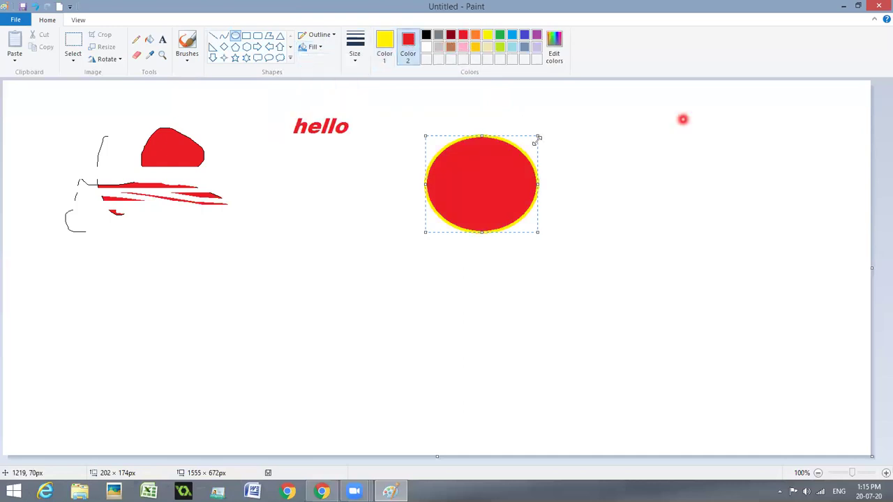
# Step: Set the ellipse's outline to the thickest available line size
pyautogui.click(356, 61)
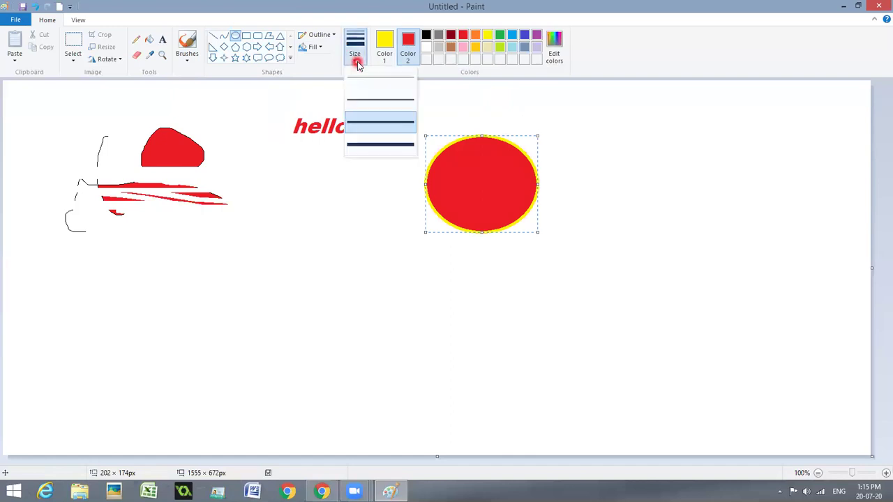
pyautogui.moveTo(372, 81); pyautogui.dragTo(381, 147)
pyautogui.click(380, 145)
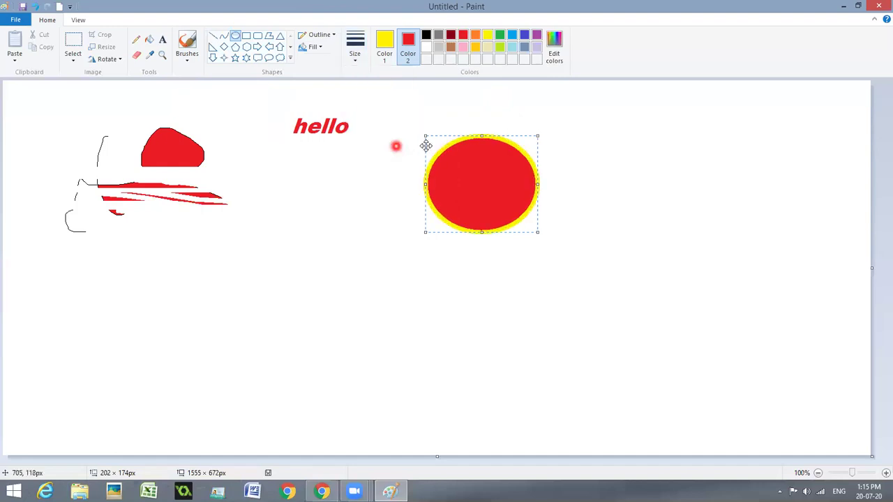
# Step: Change the selected ellipse's outline color to green and its fill color to yellow
pyautogui.click(385, 42)
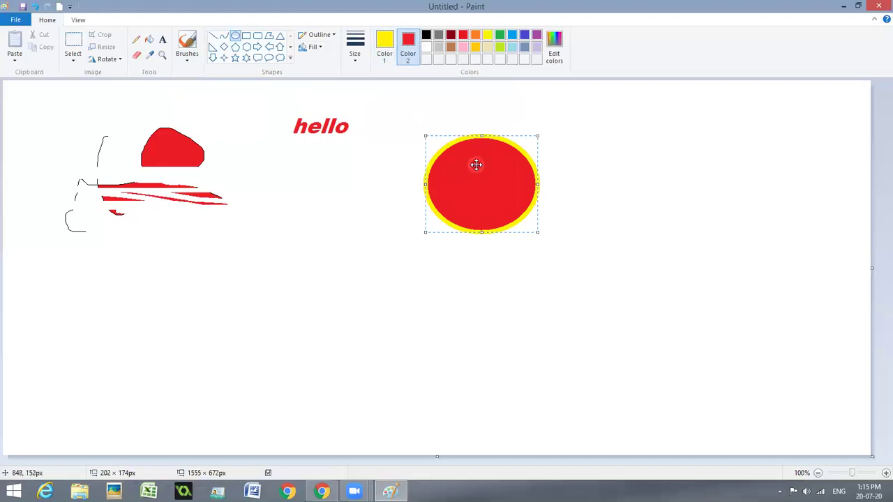
pyautogui.click(384, 44)
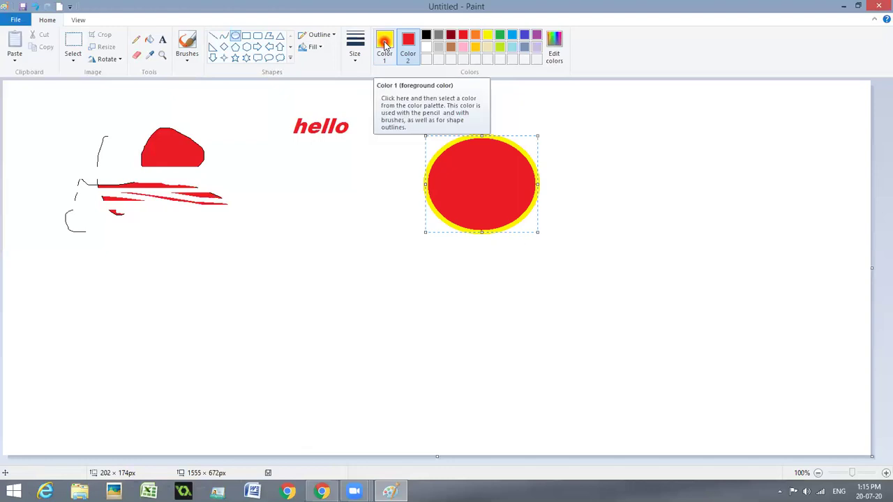
pyautogui.click(498, 37)
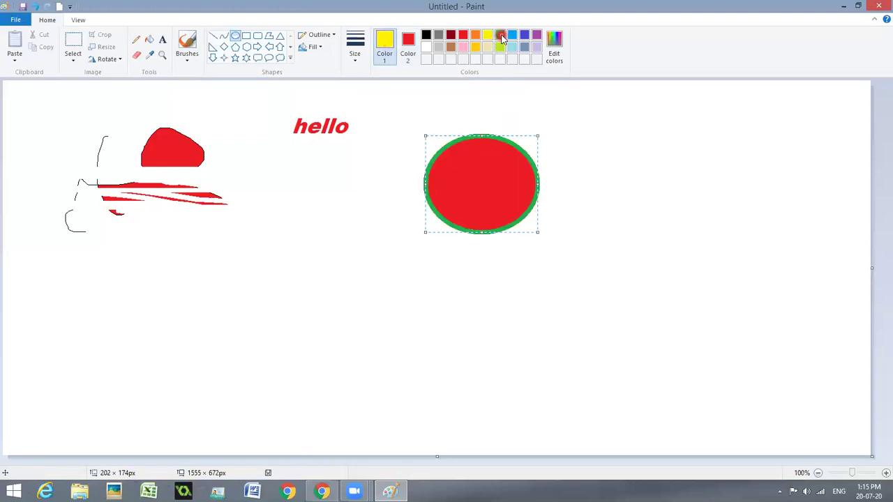
pyautogui.click(408, 43)
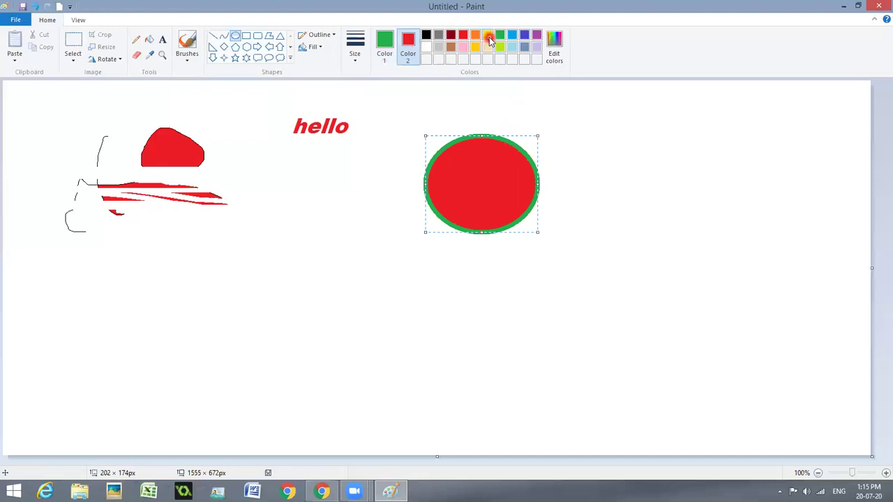
pyautogui.click(489, 38)
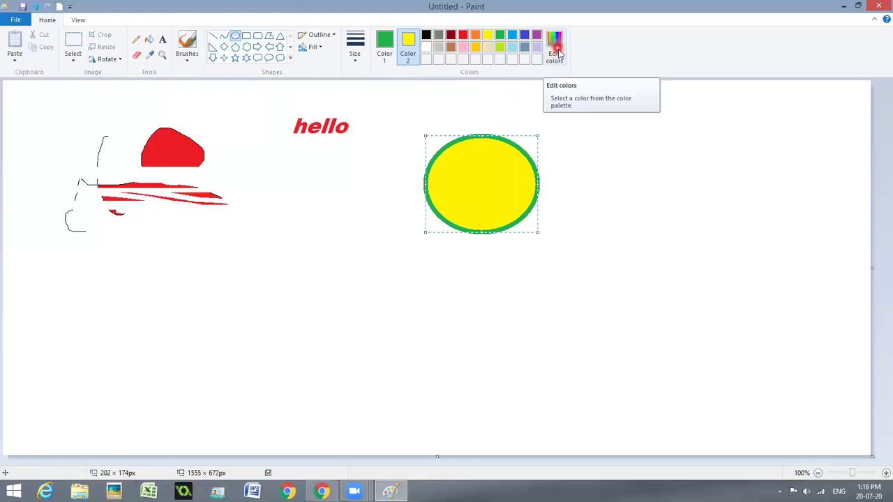
pyautogui.click(556, 49)
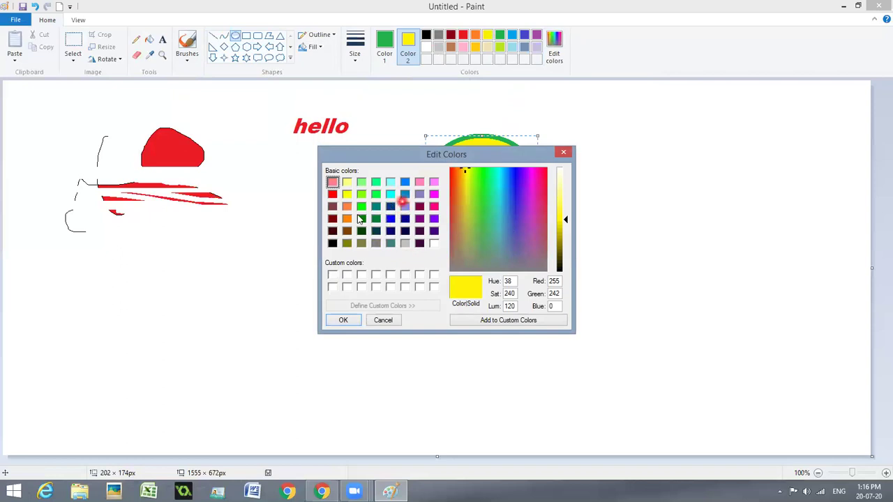
pyautogui.click(486, 215)
pyautogui.moveTo(566, 221); pyautogui.dragTo(517, 242)
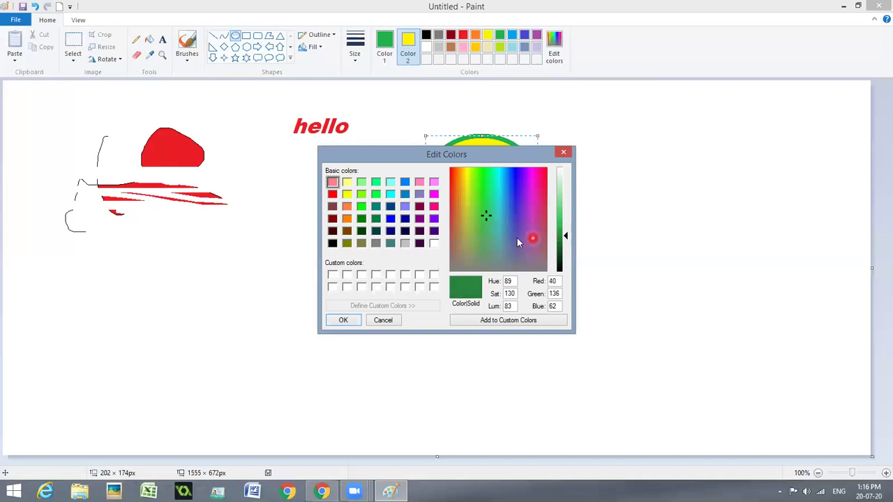
pyautogui.click(563, 152)
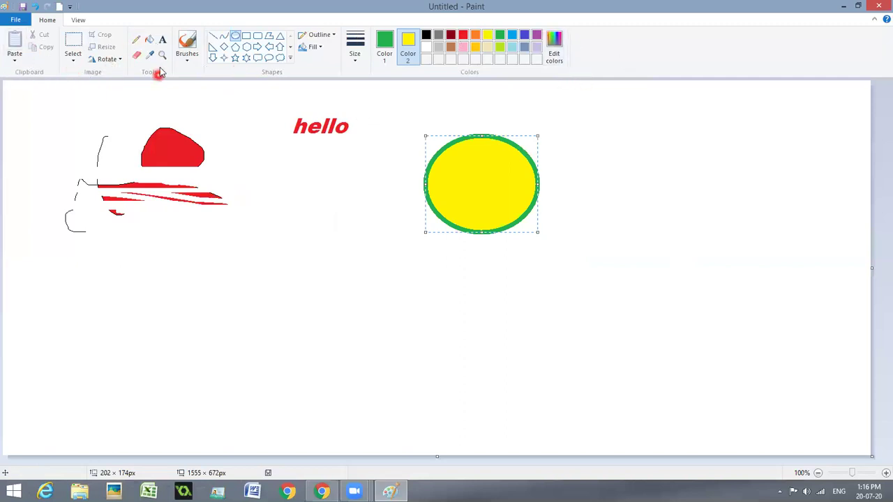
pyautogui.click(451, 49)
# Step: Magnify the canvas view to at least 400%
pyautogui.click(77, 20)
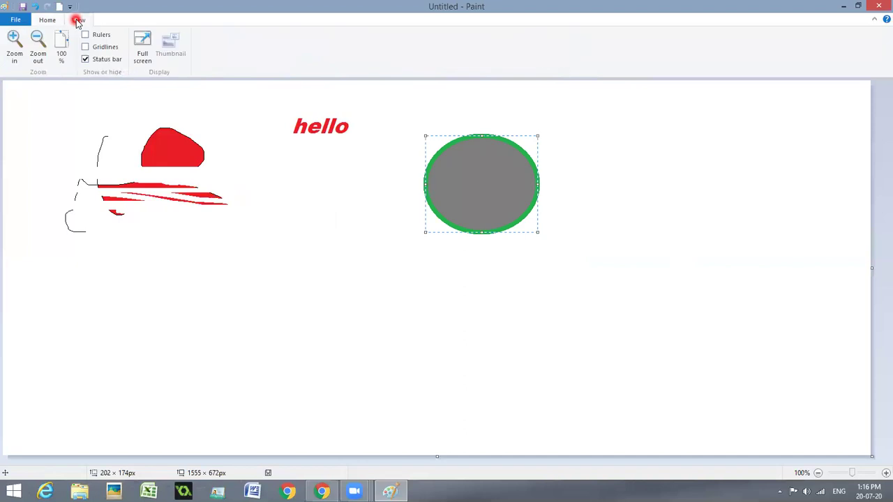
pyautogui.click(43, 50)
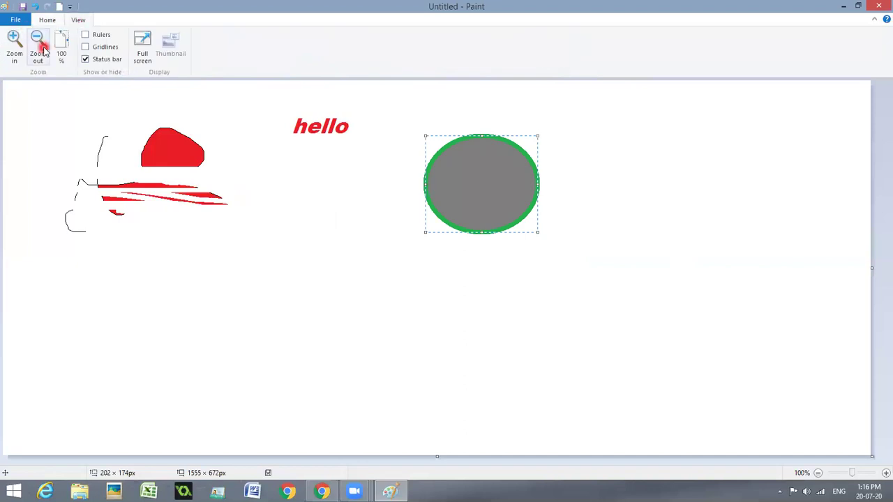
pyautogui.click(14, 49)
pyautogui.click(14, 49)
pyautogui.click(14, 49)
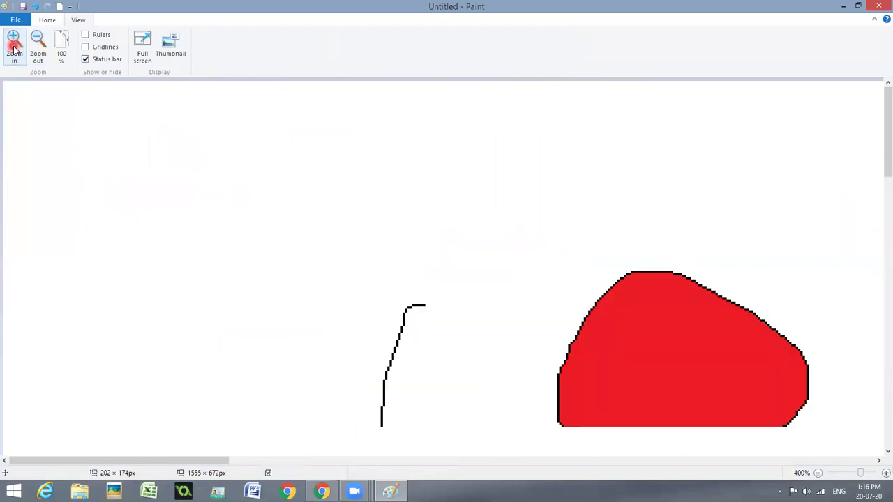
pyautogui.click(14, 49)
# Step: Zoom the canvas view out to 50% and return it to 100%
pyautogui.click(38, 47)
pyautogui.click(39, 48)
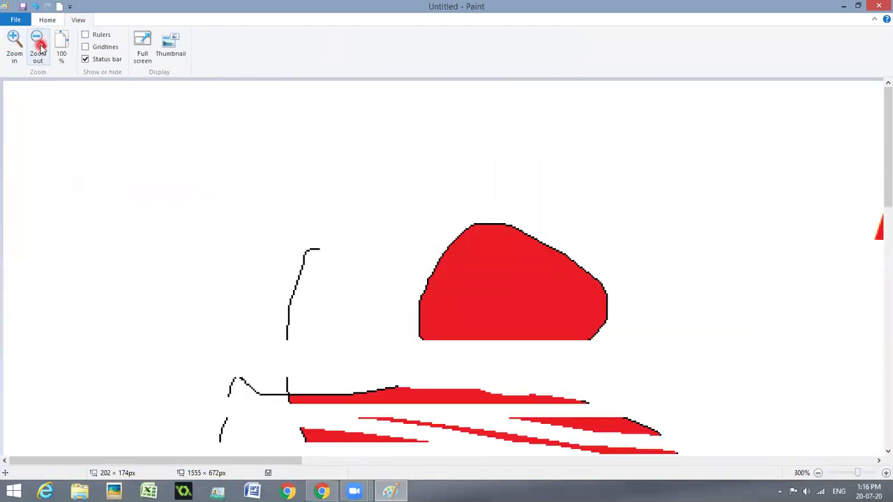
pyautogui.click(39, 48)
pyautogui.click(40, 47)
pyautogui.click(41, 47)
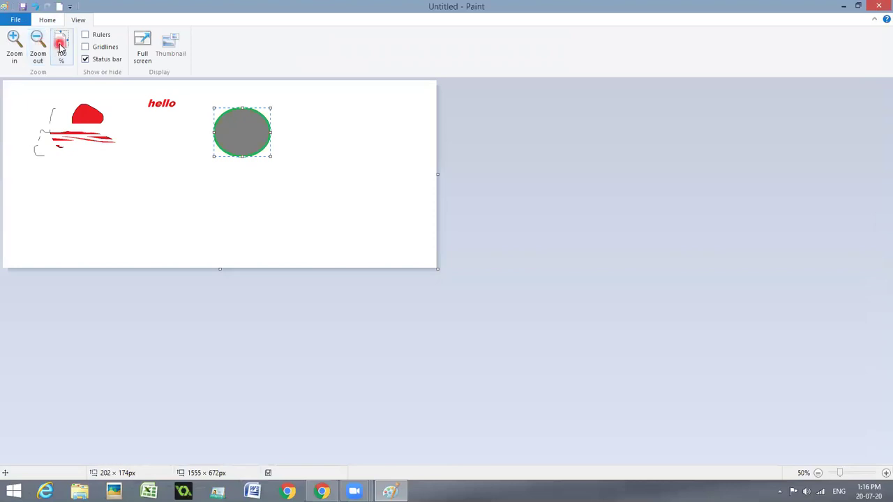
pyautogui.click(60, 46)
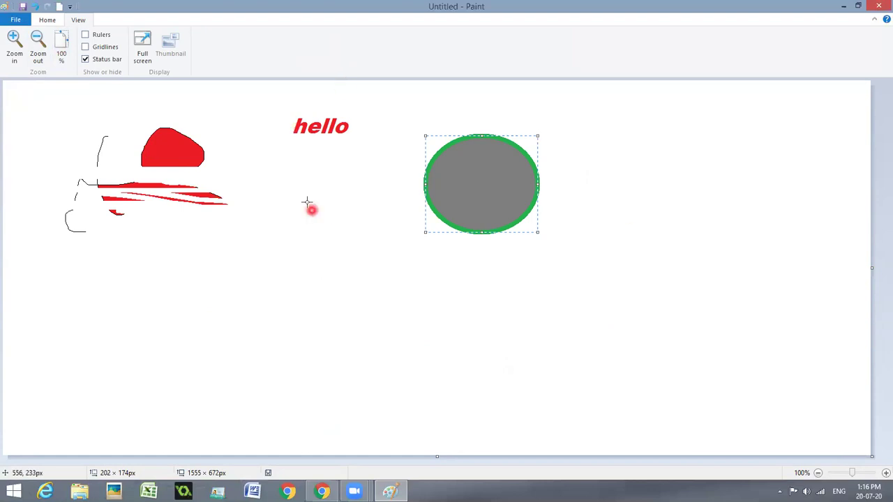
# Step: Show the rulers and gridlines on the canvas, switch them off and on again, and finally hide both
pyautogui.click(97, 36)
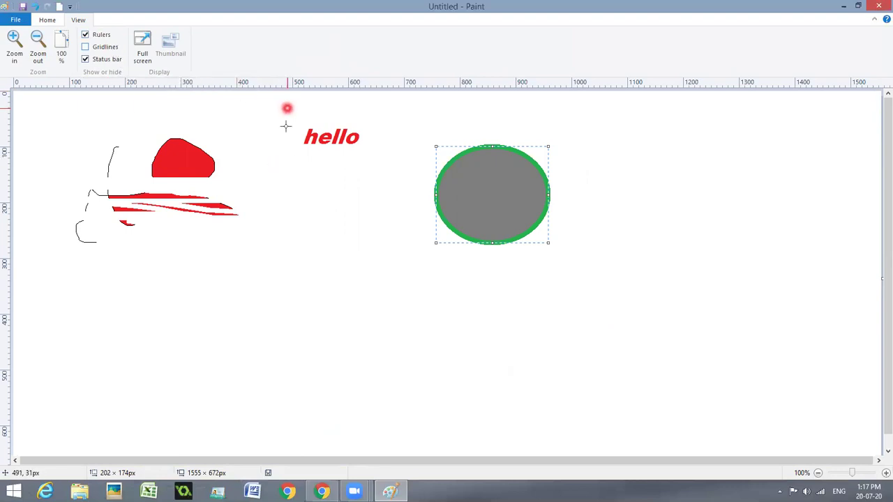
pyautogui.click(111, 48)
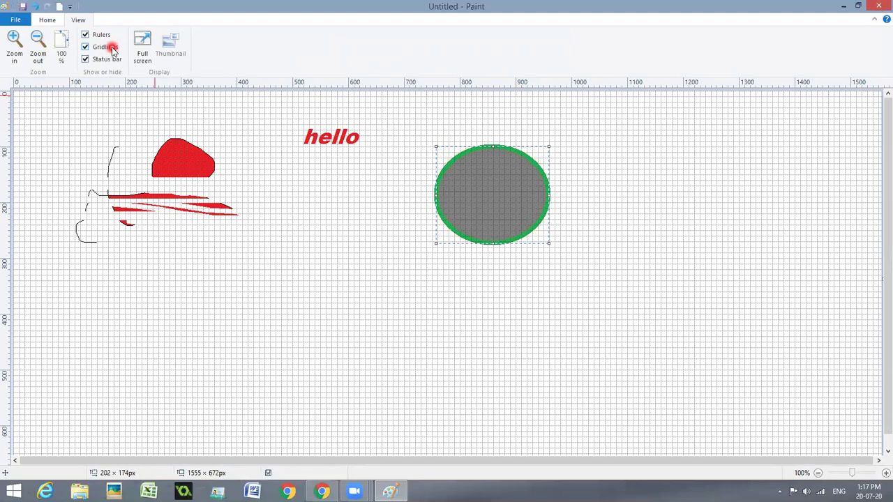
pyautogui.click(112, 48)
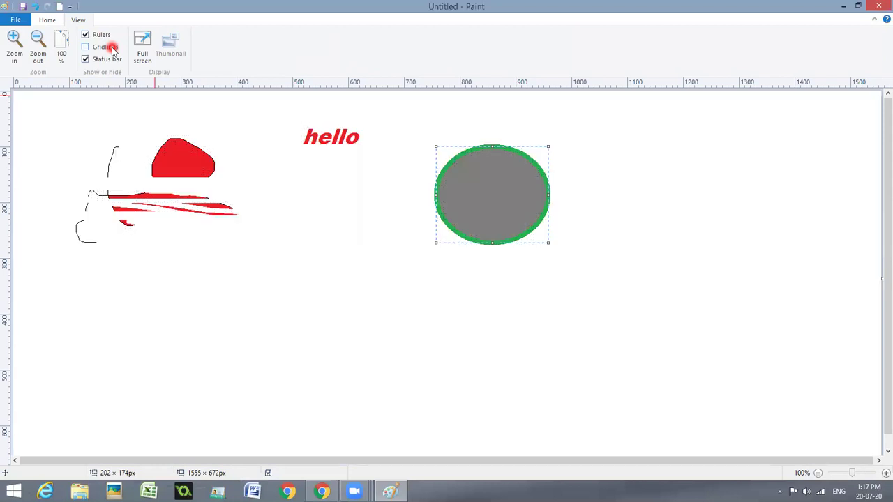
pyautogui.click(112, 48)
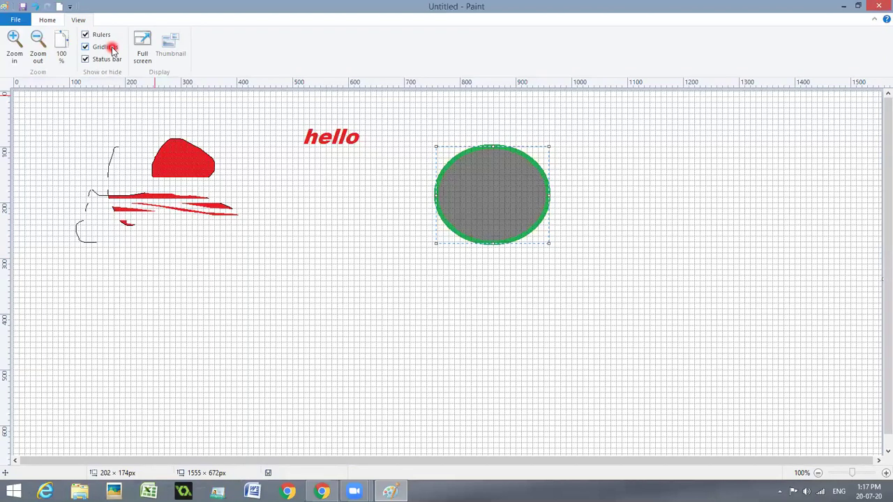
pyautogui.click(103, 36)
pyautogui.click(105, 46)
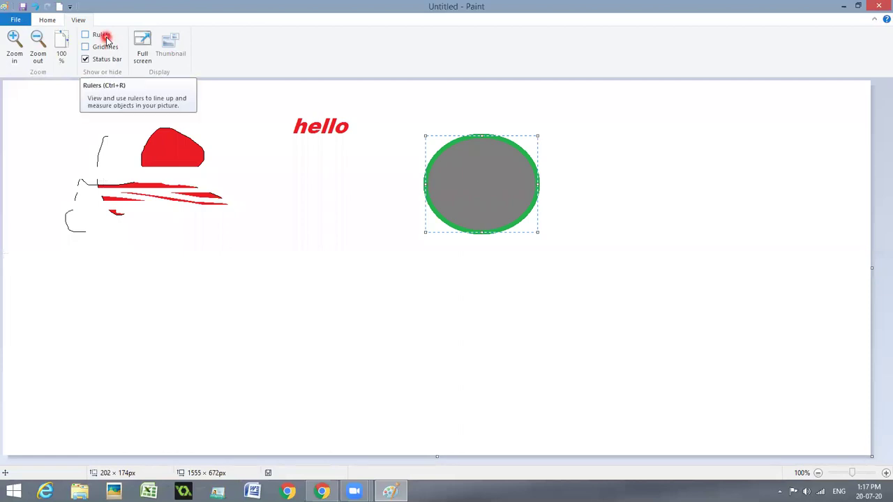
pyautogui.click(103, 35)
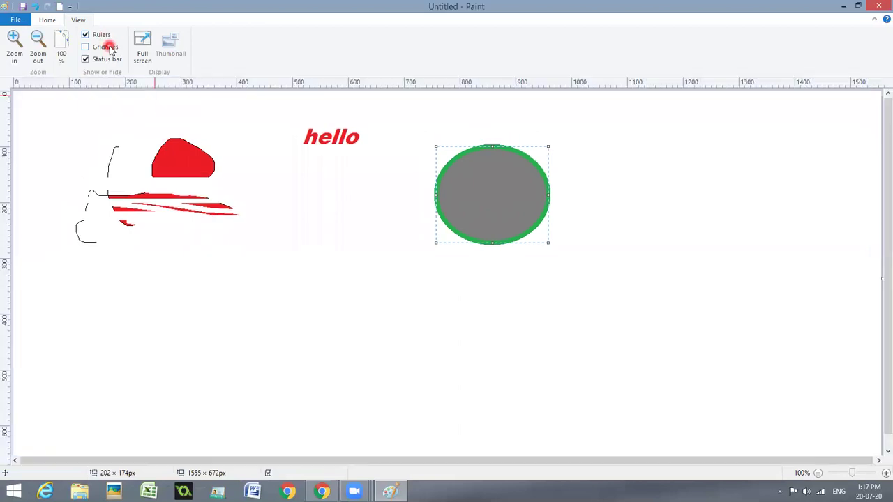
pyautogui.click(109, 46)
pyautogui.click(103, 35)
pyautogui.click(105, 46)
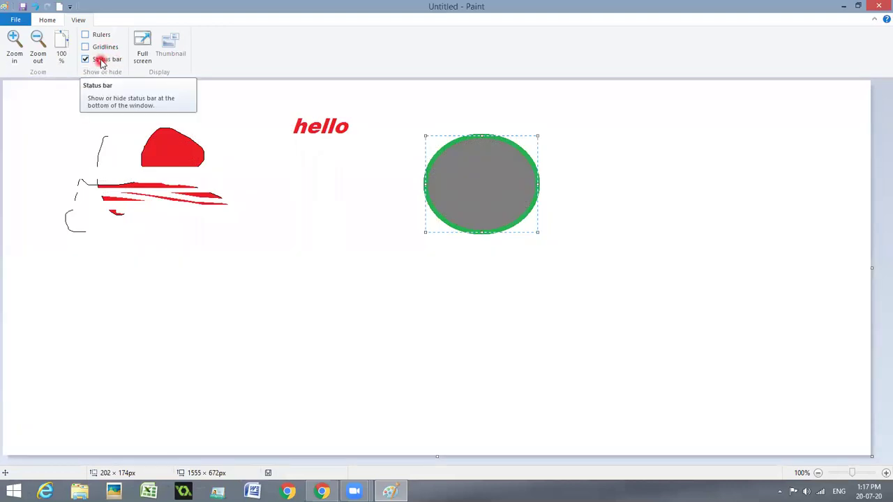
# Step: Restore the window to its smaller size and draw a green-outlined yellow ellipse of about 145 × 136 px below the red strokes
pyautogui.click(23, 357)
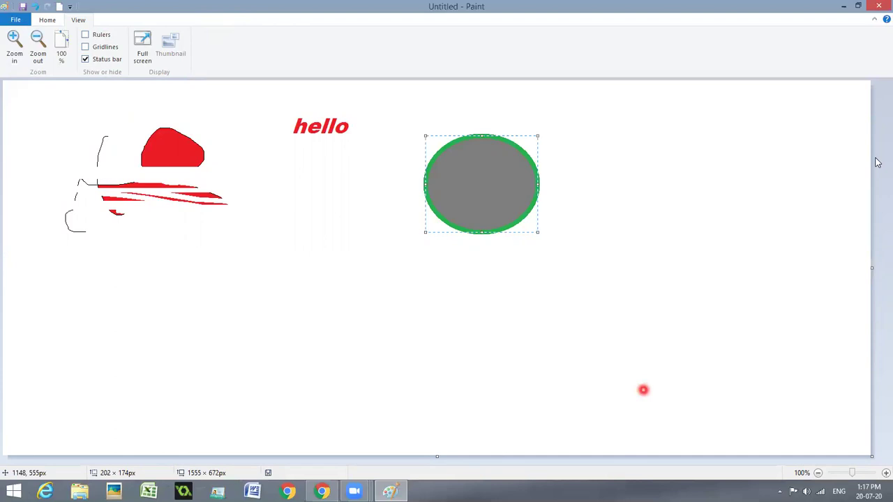
pyautogui.click(860, 7)
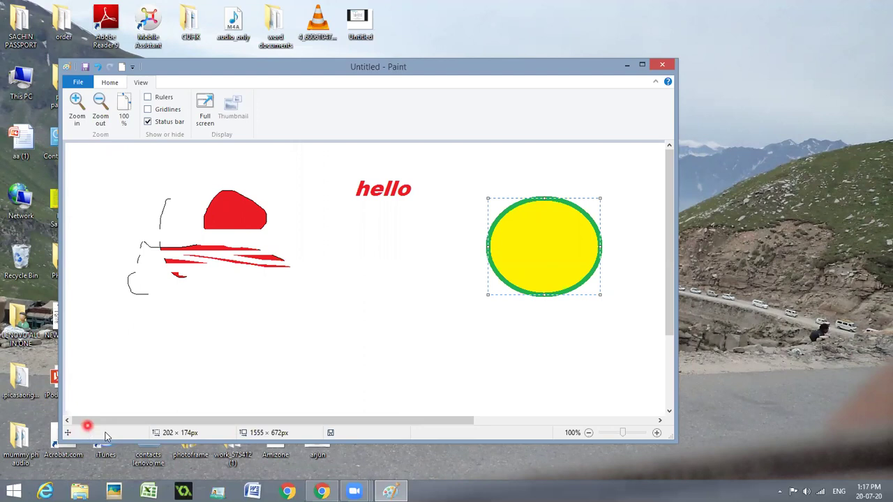
pyautogui.moveTo(142, 277); pyautogui.dragTo(245, 330)
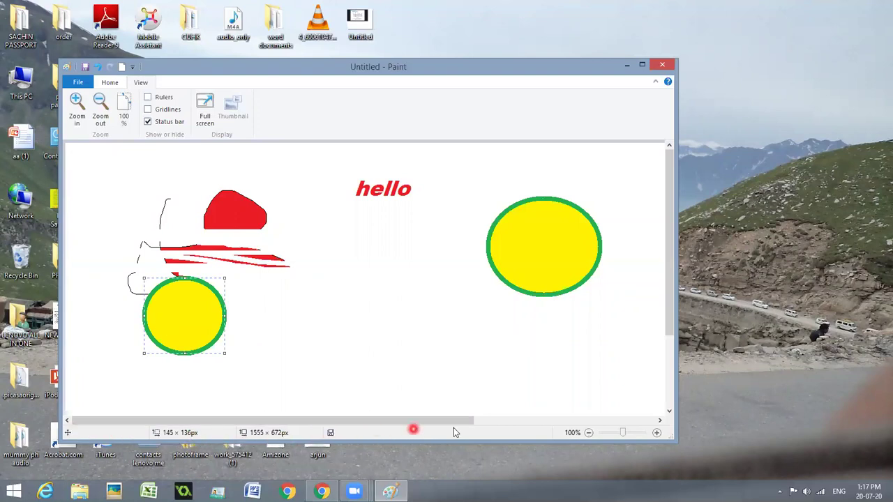
# Step: Zoom the canvas view out to 25% and back in to 300%
pyautogui.click(589, 433)
pyautogui.click(590, 433)
pyautogui.click(589, 434)
pyautogui.click(657, 432)
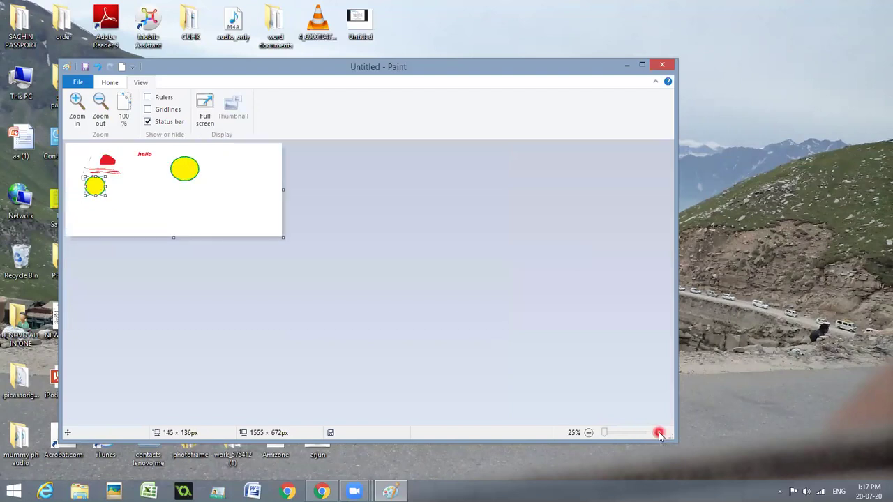
pyautogui.click(658, 433)
pyautogui.click(659, 433)
pyautogui.click(659, 433)
pyautogui.click(659, 433)
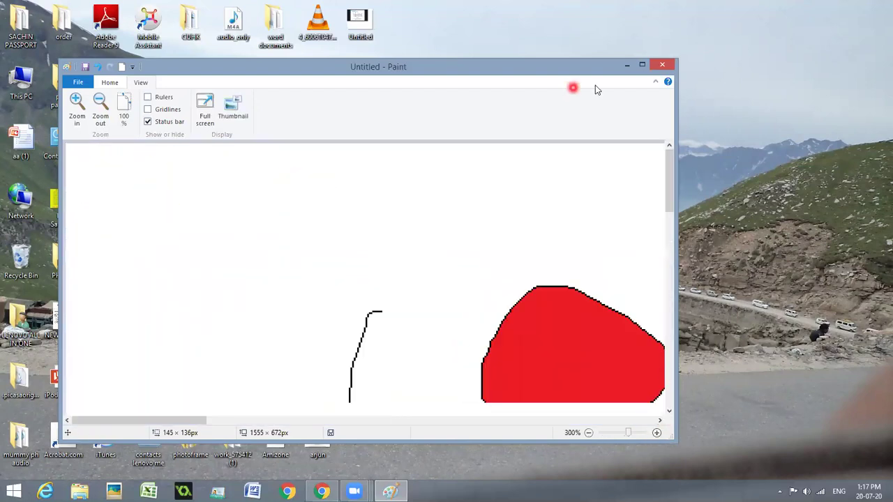
# Step: Maximize the window, hide the status bar and show it again
pyautogui.click(643, 65)
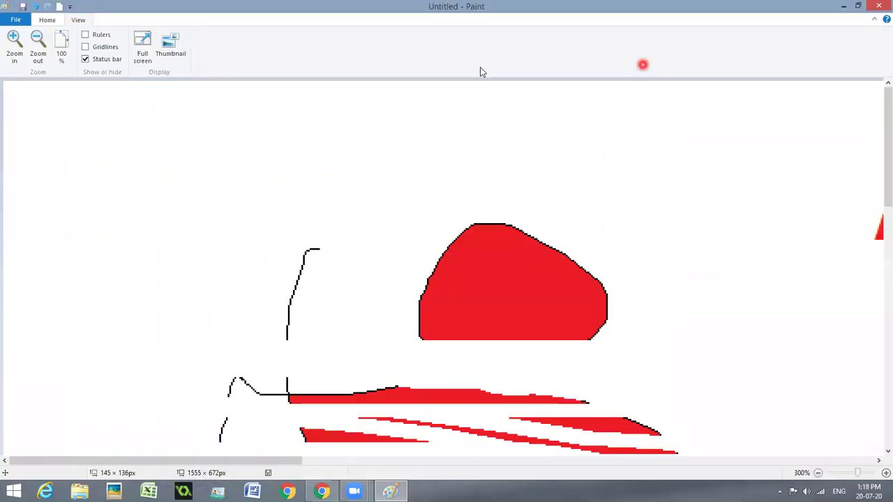
pyautogui.click(85, 61)
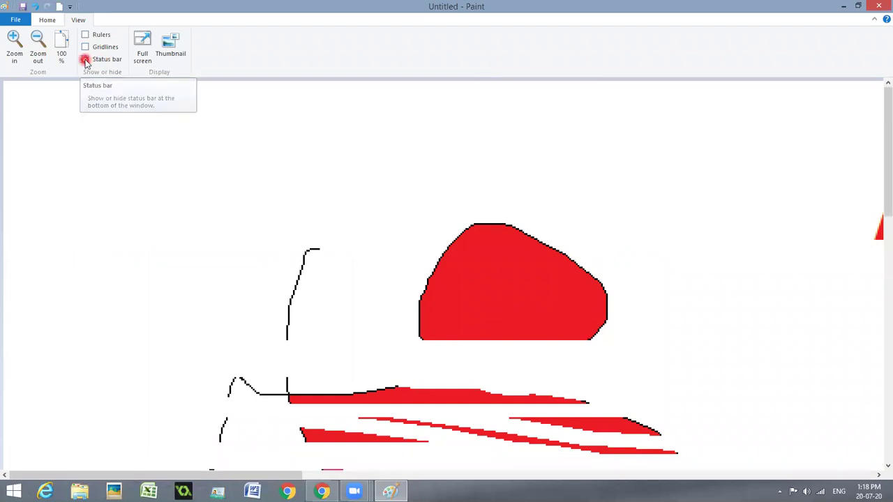
pyautogui.click(85, 61)
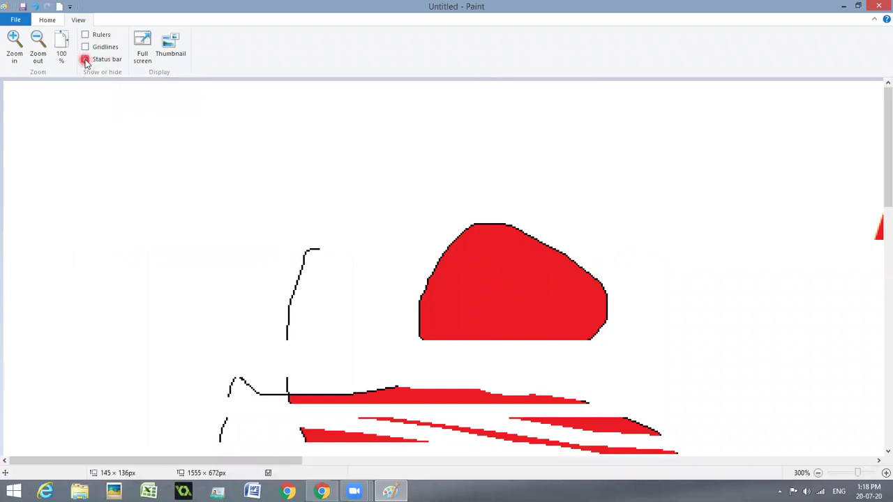
# Step: View the picture in full screen, exit that view, and reset the zoom to 100%
pyautogui.click(142, 42)
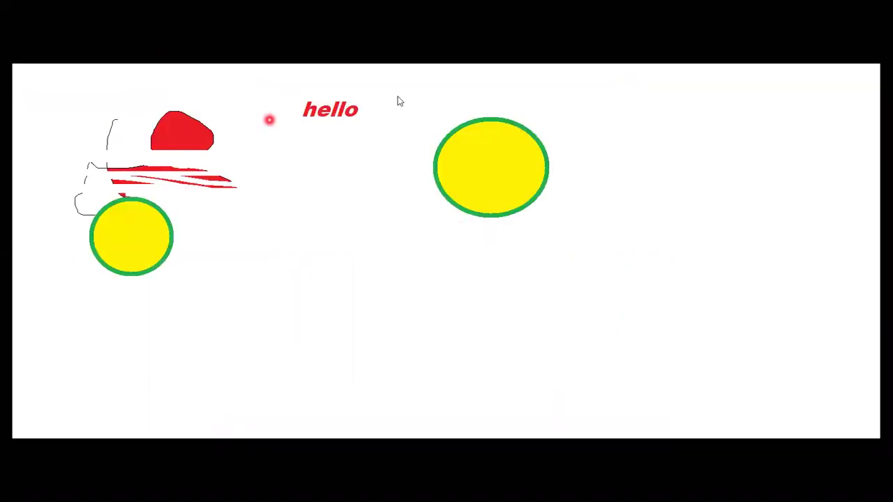
pyautogui.click(309, 174)
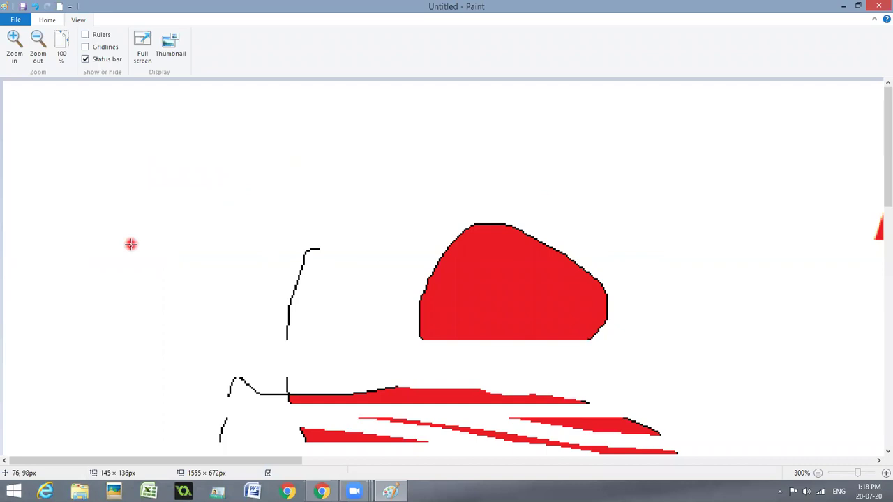
pyautogui.click(62, 46)
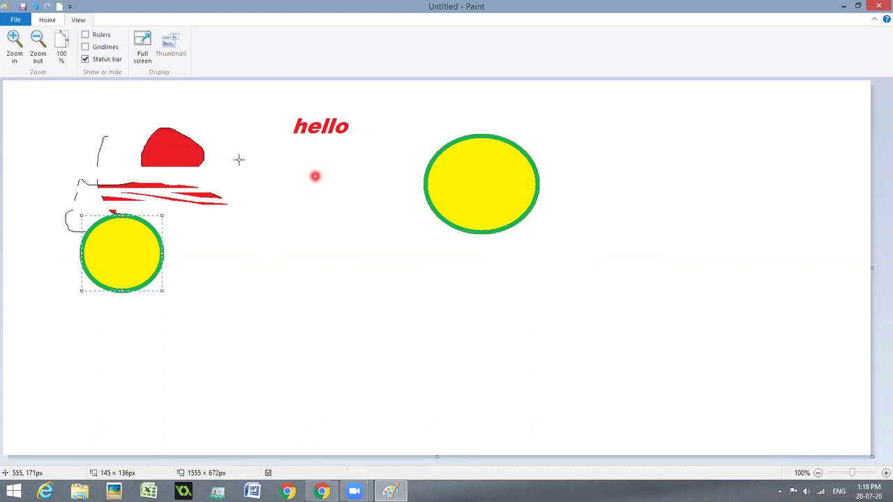
# Step: Draw a green-outlined yellow ellipse of about 146 × 118 px overlapping the red shape and the strokes below it
pyautogui.moveTo(130, 157); pyautogui.dragTo(212, 224)
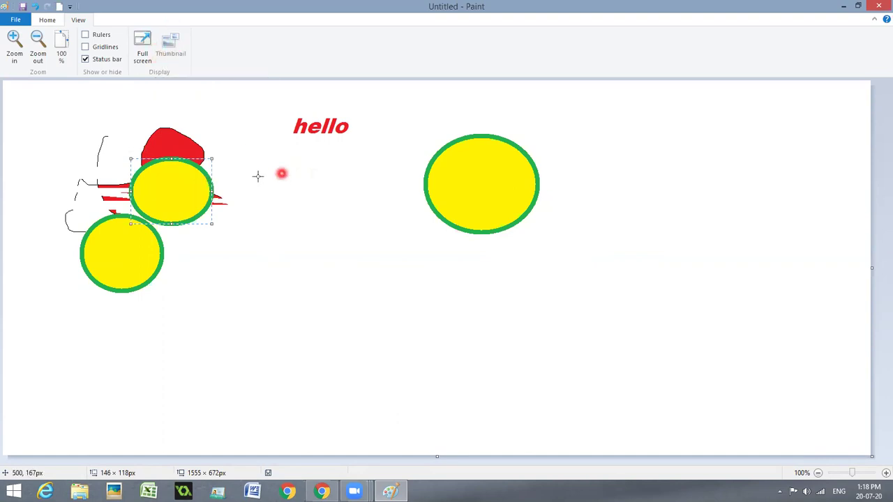
pyautogui.rightClick(173, 43)
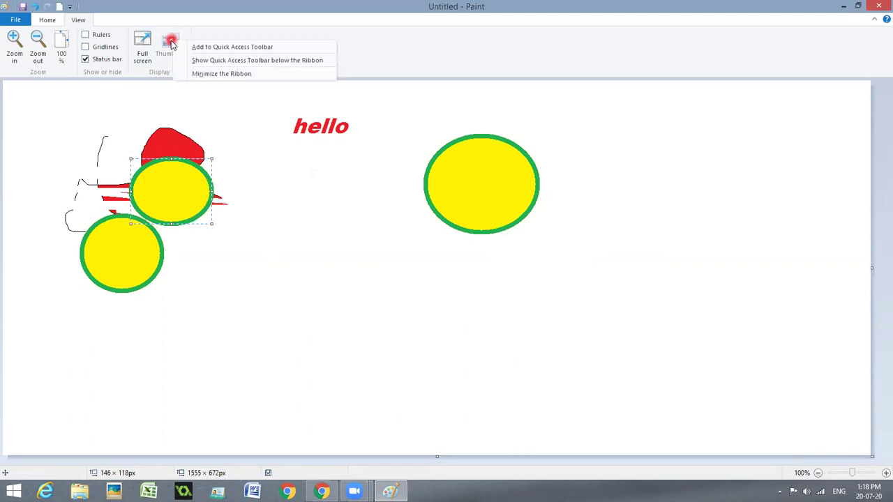
pyautogui.click(37, 36)
pyautogui.click(8, 23)
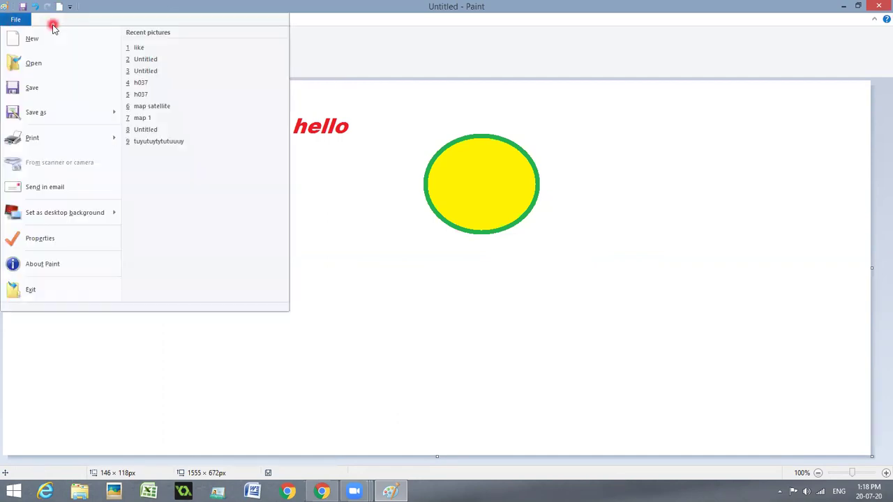
pyautogui.click(309, 215)
pyautogui.click(45, 25)
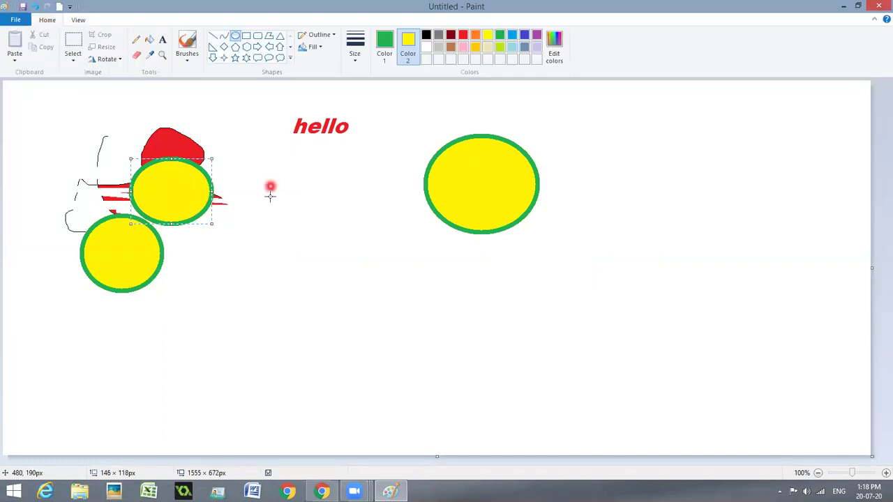
pyautogui.click(79, 20)
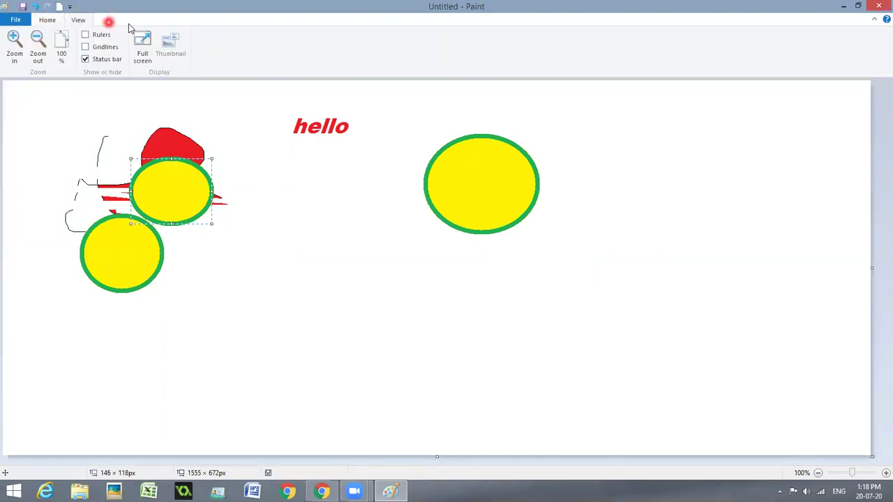
pyautogui.click(50, 21)
# Step: Add the green text "abc" below "hello" and format it in Blackadder ITC at size 72
pyautogui.click(163, 39)
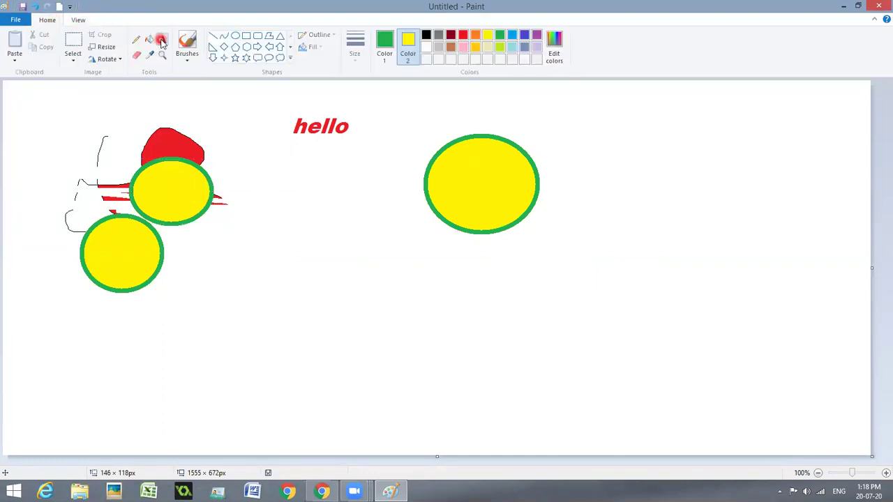
pyautogui.moveTo(283, 179); pyautogui.dragTo(373, 222)
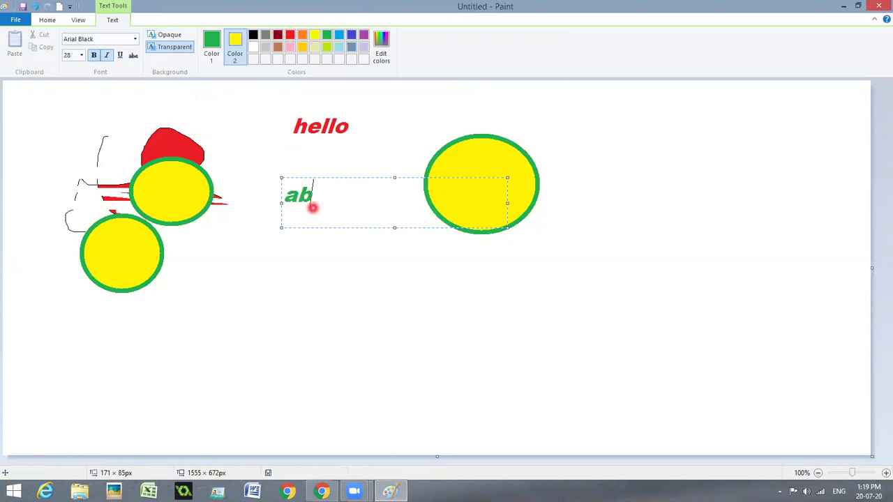
pyautogui.moveTo(326, 194); pyautogui.dragTo(285, 196)
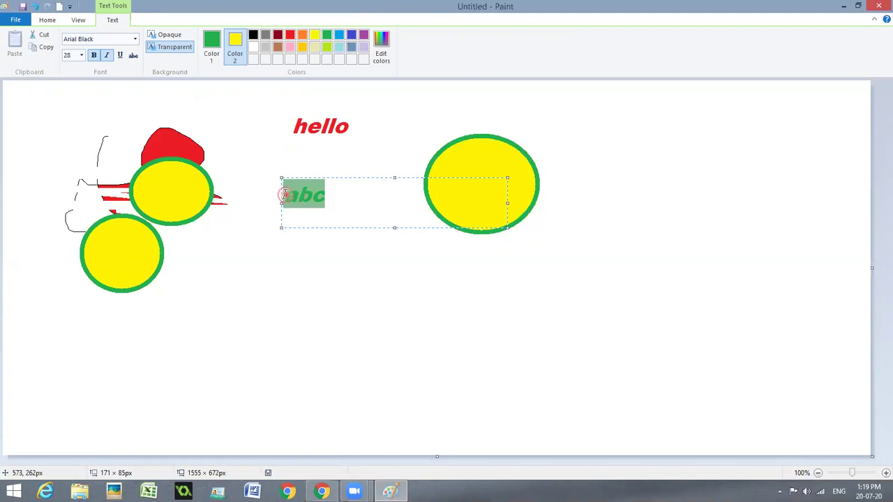
pyautogui.click(136, 39)
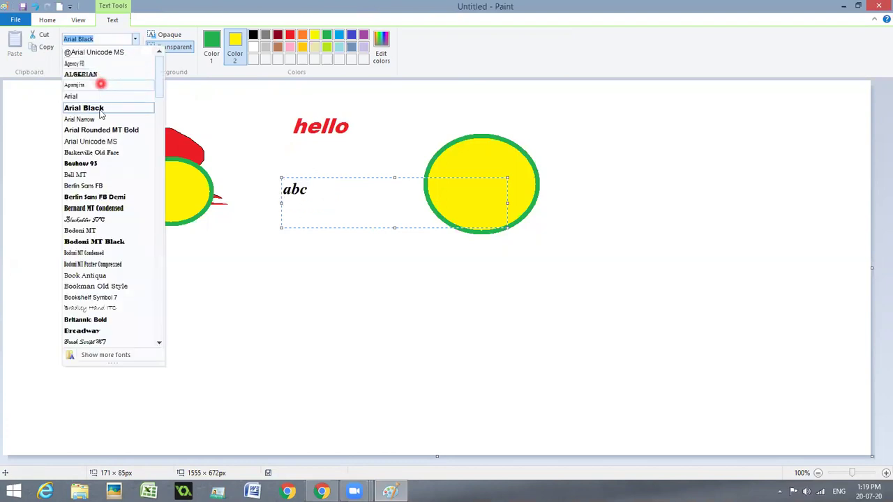
pyautogui.click(95, 221)
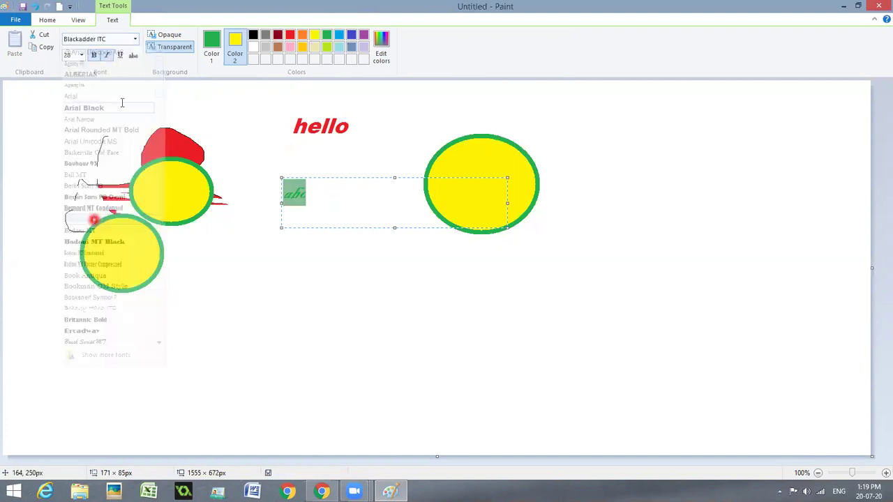
pyautogui.click(81, 56)
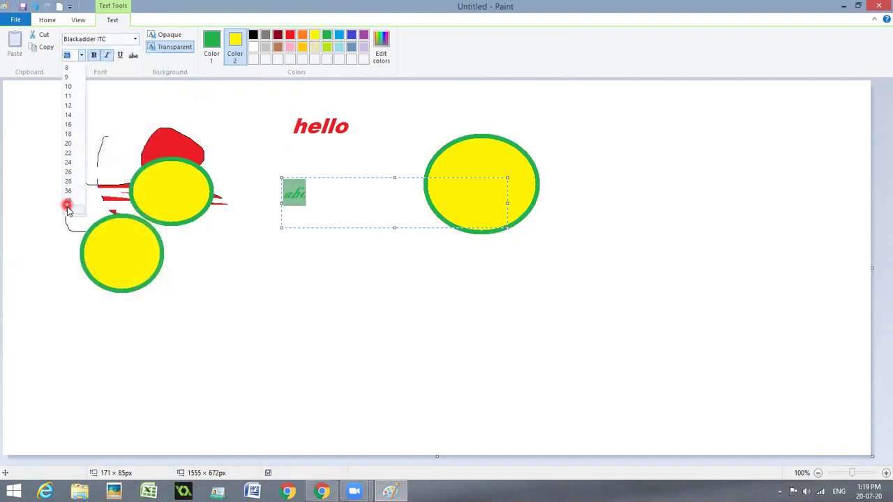
pyautogui.click(66, 205)
pyautogui.moveTo(395, 221); pyautogui.dragTo(396, 261)
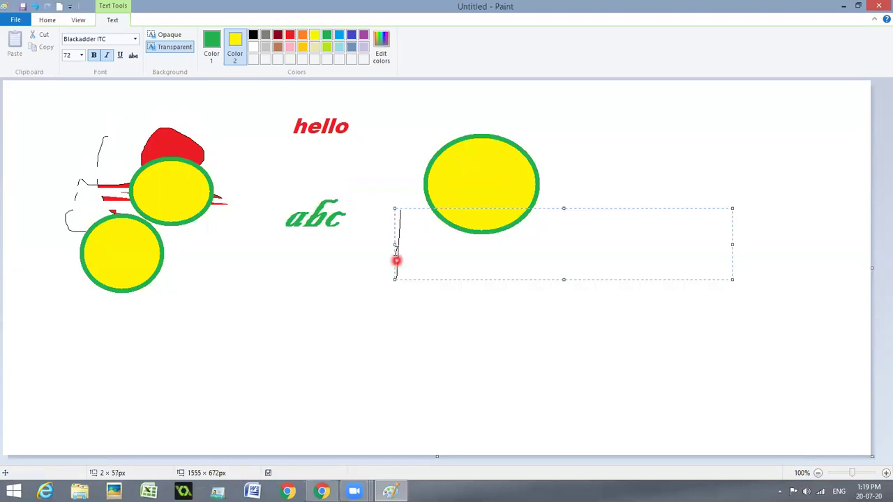
pyautogui.click(286, 212)
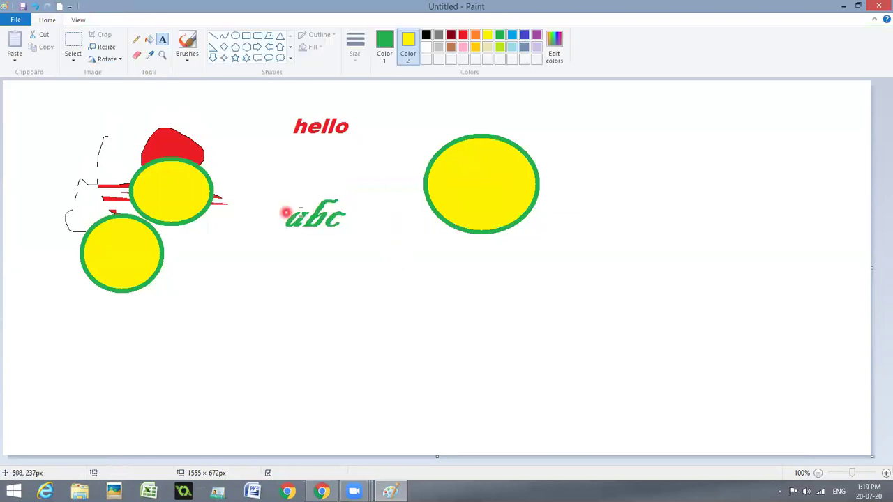
# Step: Start a new text box beside the green "abc", overlapping the lower part of the large yellow ellipse
pyautogui.click(371, 231)
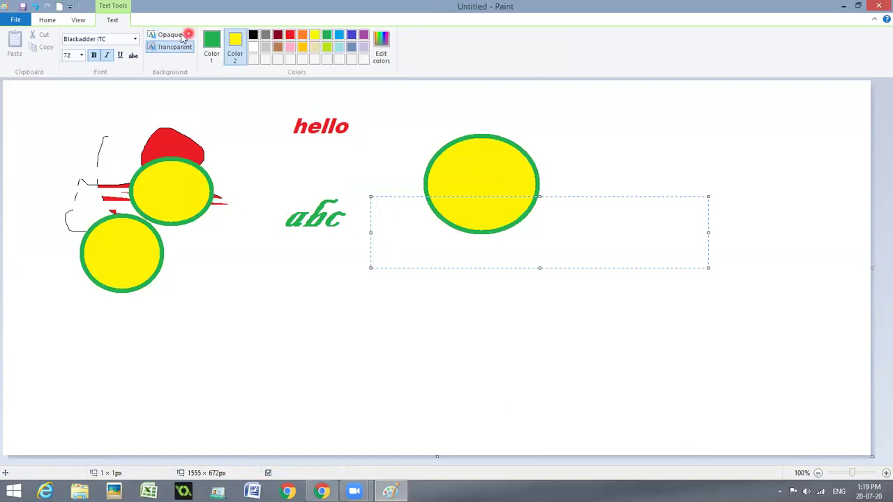